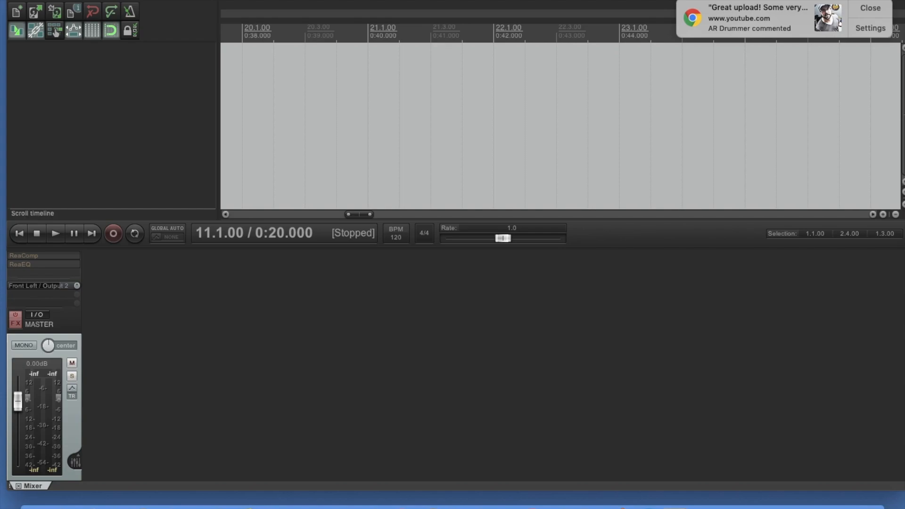
- Review the audio device settings in the preferences
click(44, 0)
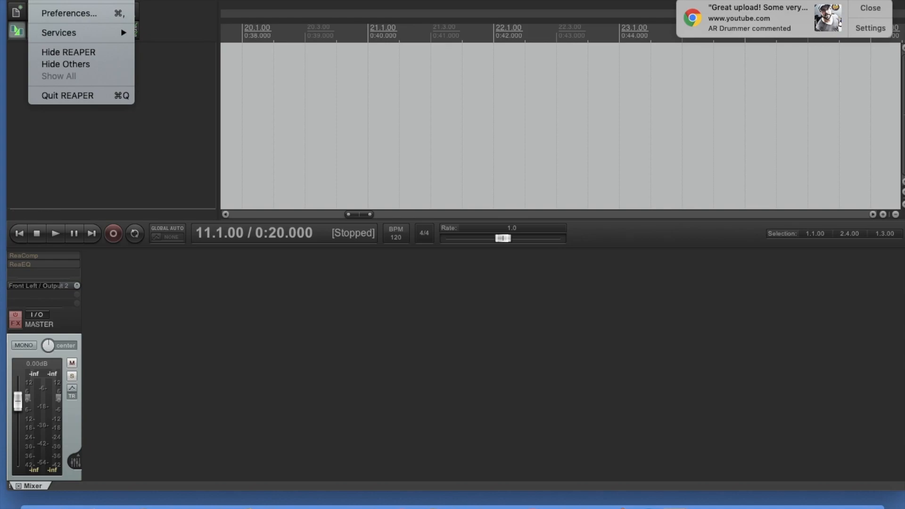
click(61, 15)
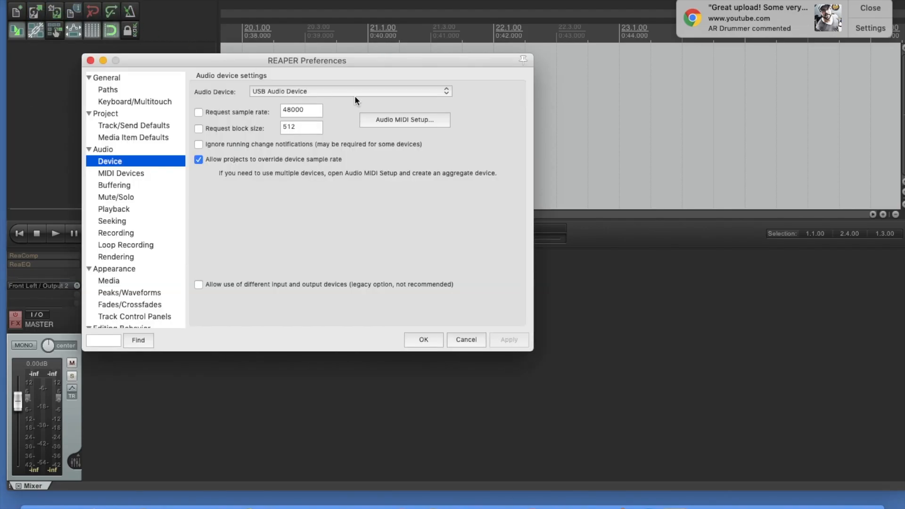
click(354, 91)
click(479, 92)
click(436, 338)
- Select USB Audio Device as the audio device in the preferences and confirm the setting
click(50, 4)
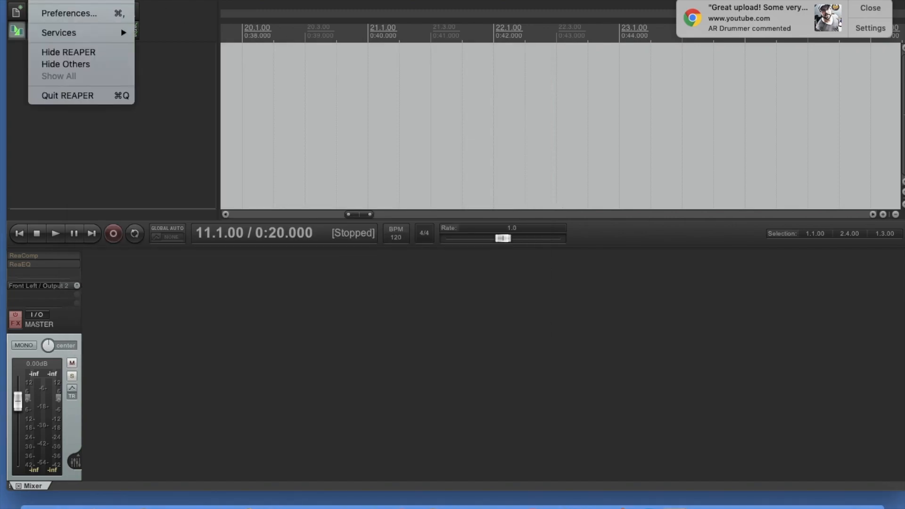
click(52, 13)
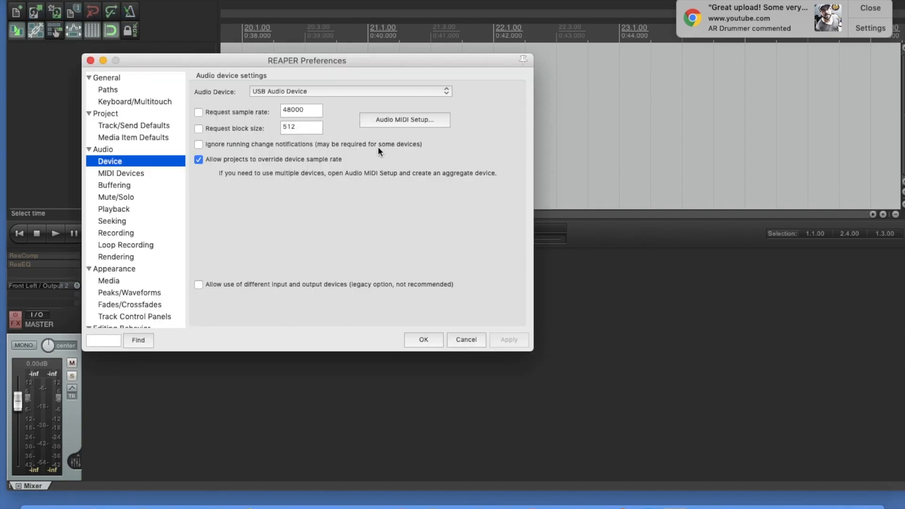
click(446, 92)
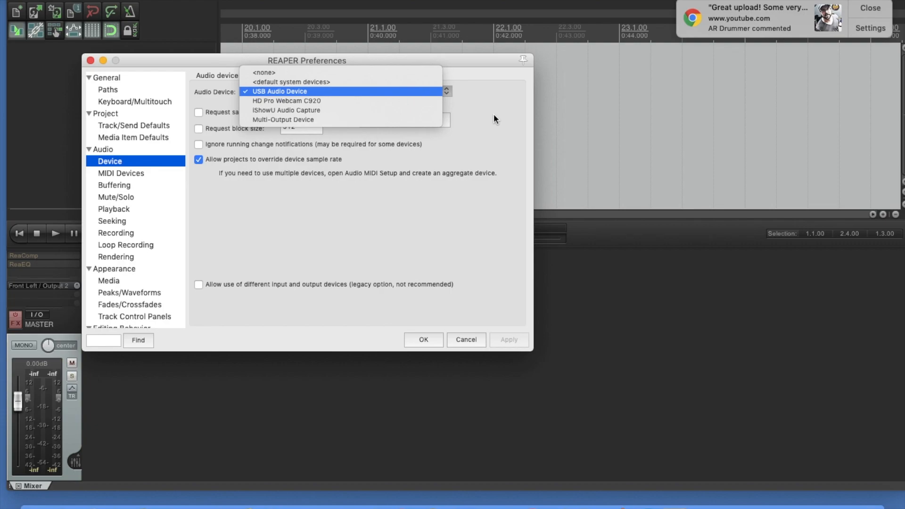
click(321, 101)
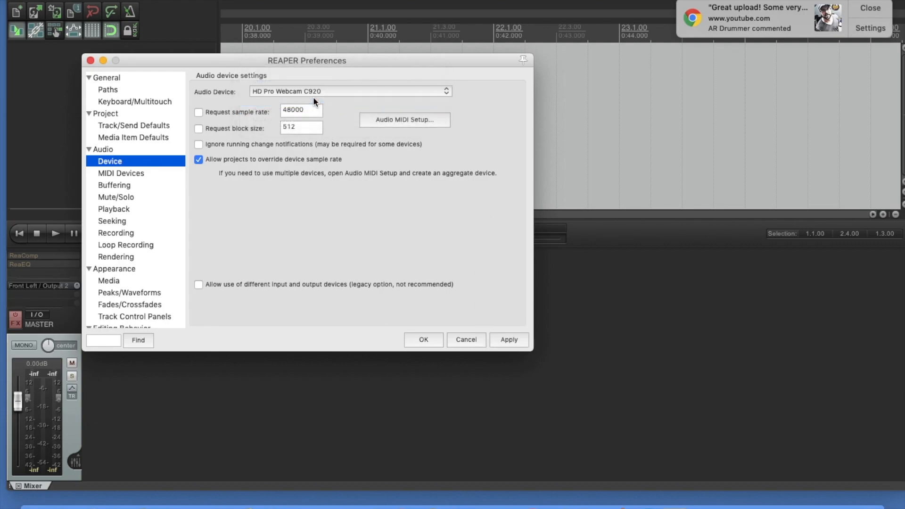
click(443, 91)
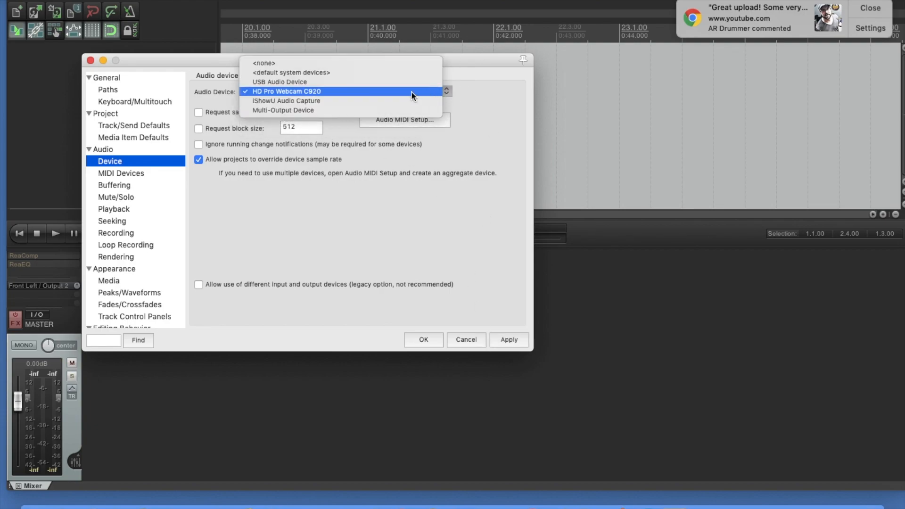
click(402, 81)
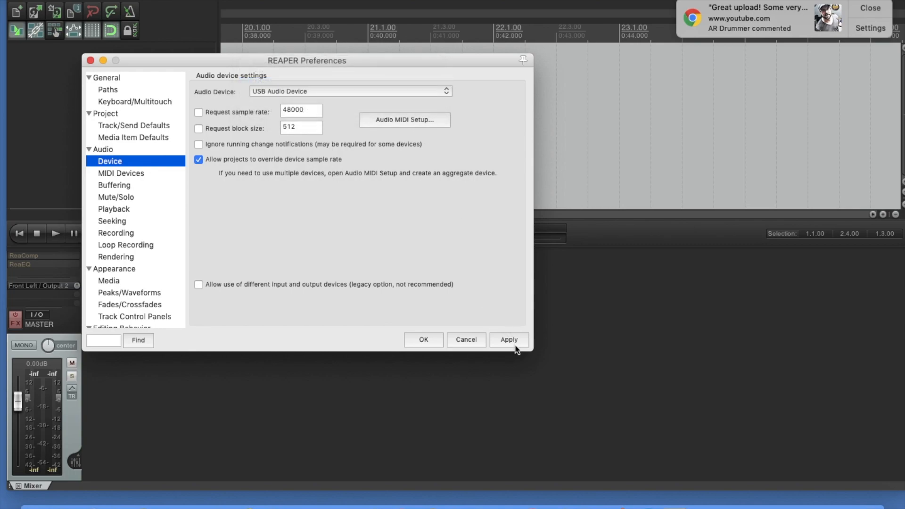
click(434, 343)
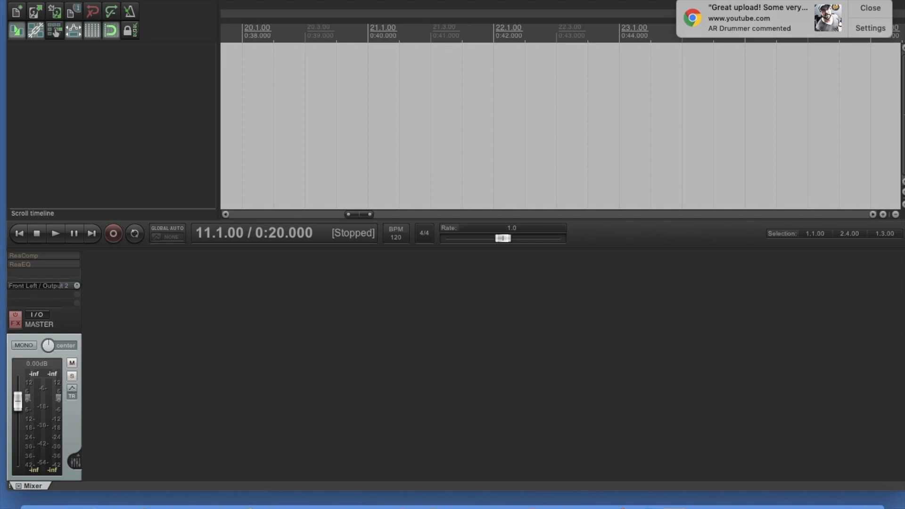
- Add a new record-armed track and lower its volume to -3.53 dB
click(239, 0)
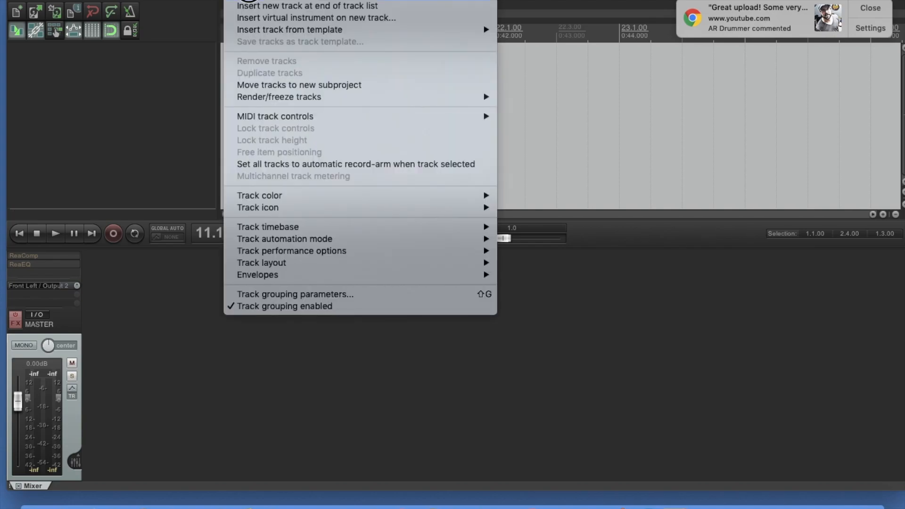
click(247, 3)
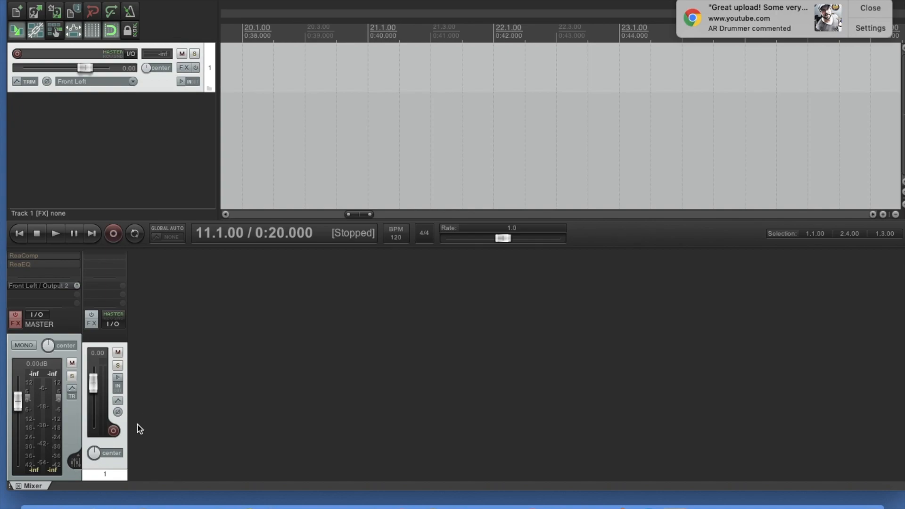
click(113, 433)
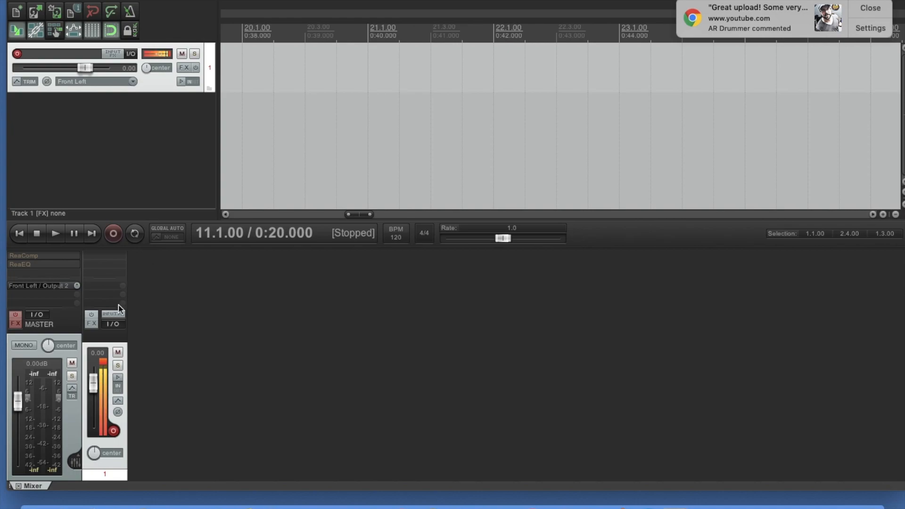
drag(93, 382, 92, 386)
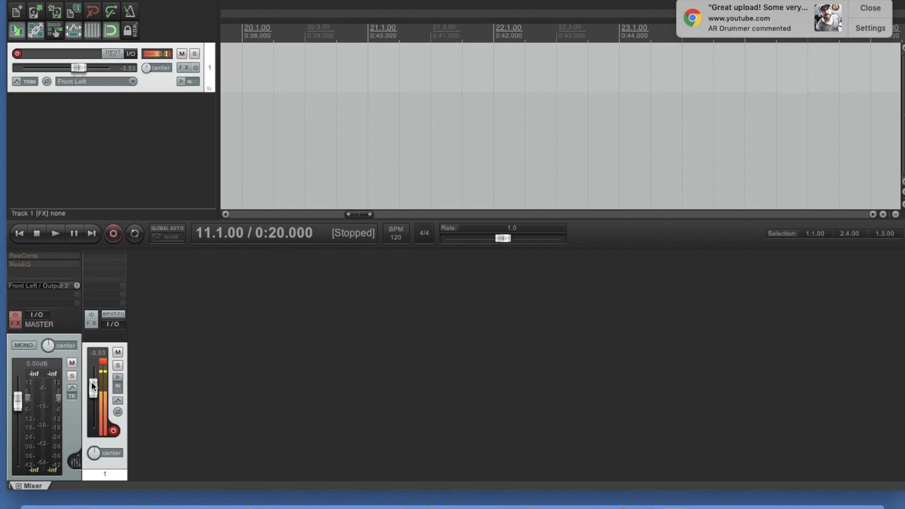
- Insert a second track and import 02 The Cold Wind.m4a from the iCloud Desktop folder onto it
click(179, 0)
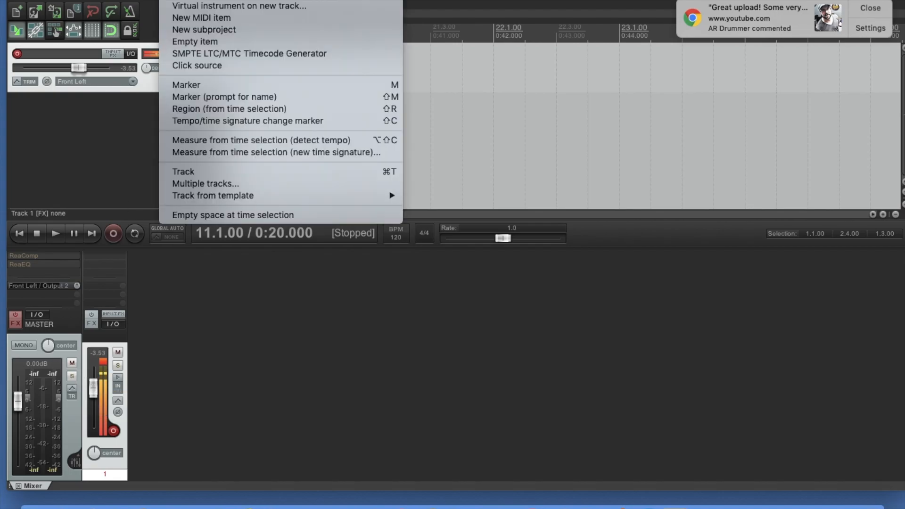
click(245, 2)
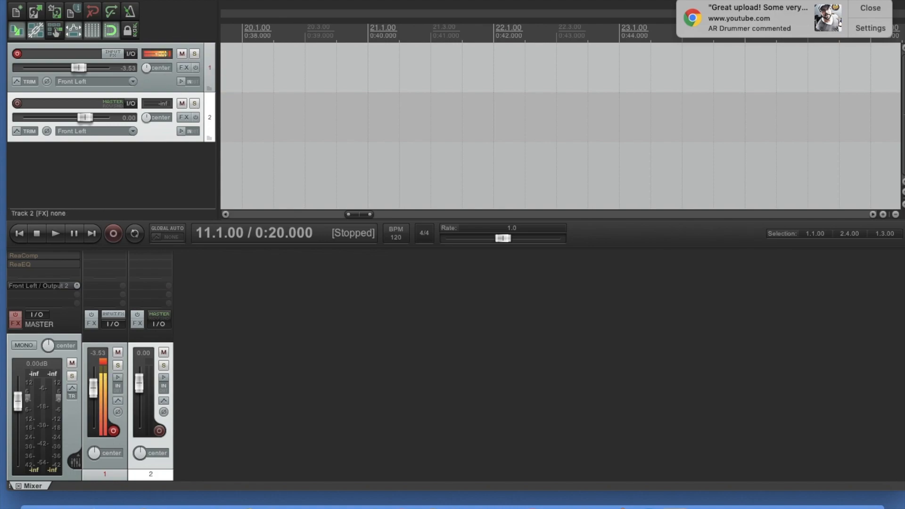
click(173, 1)
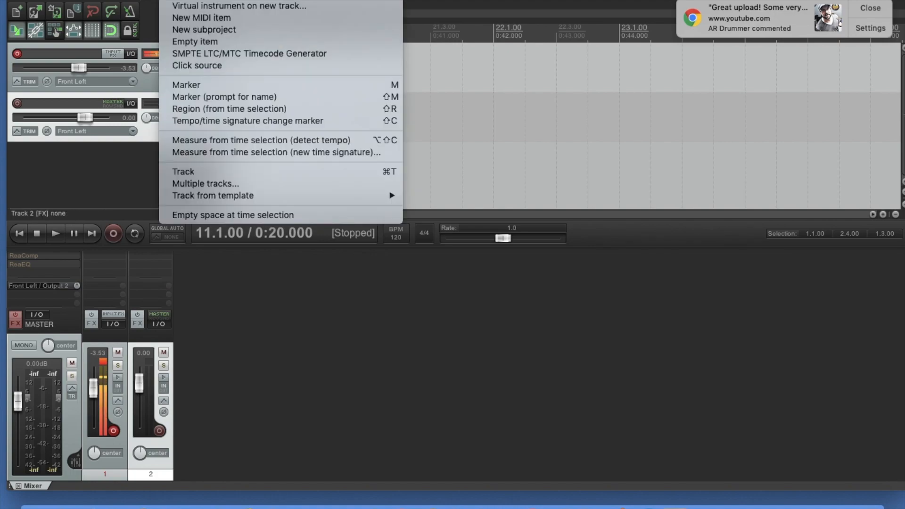
click(173, 1)
click(174, 1)
click(188, 0)
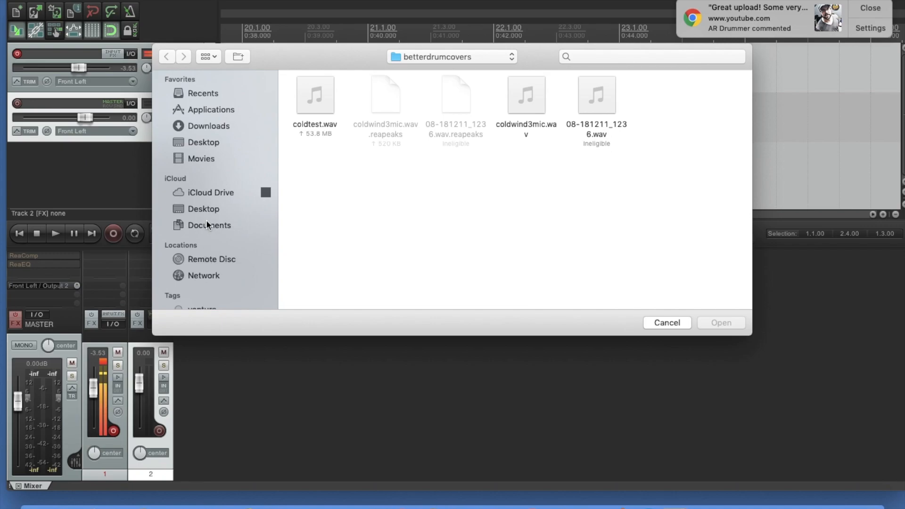
click(207, 207)
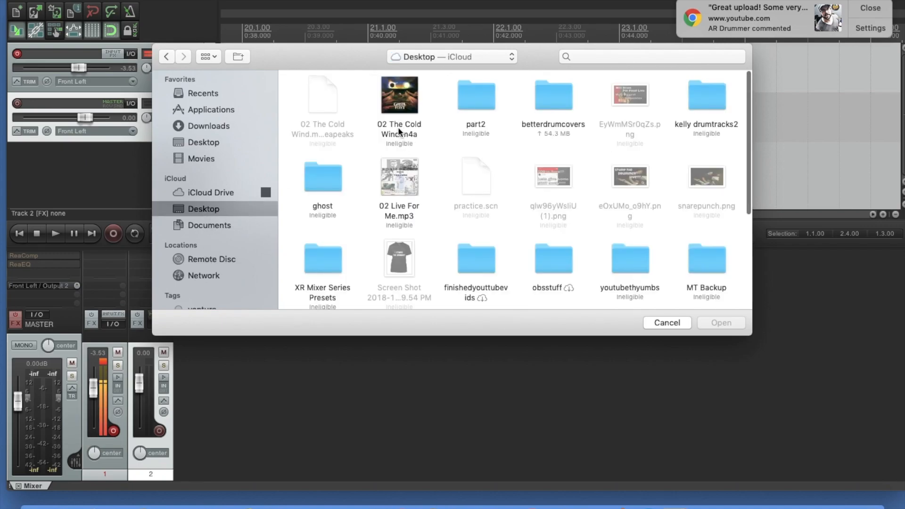
click(398, 127)
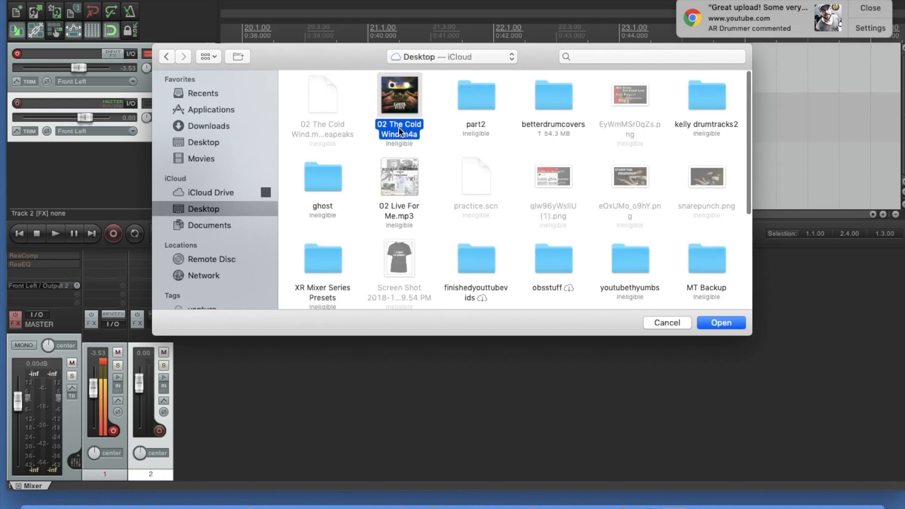
click(725, 324)
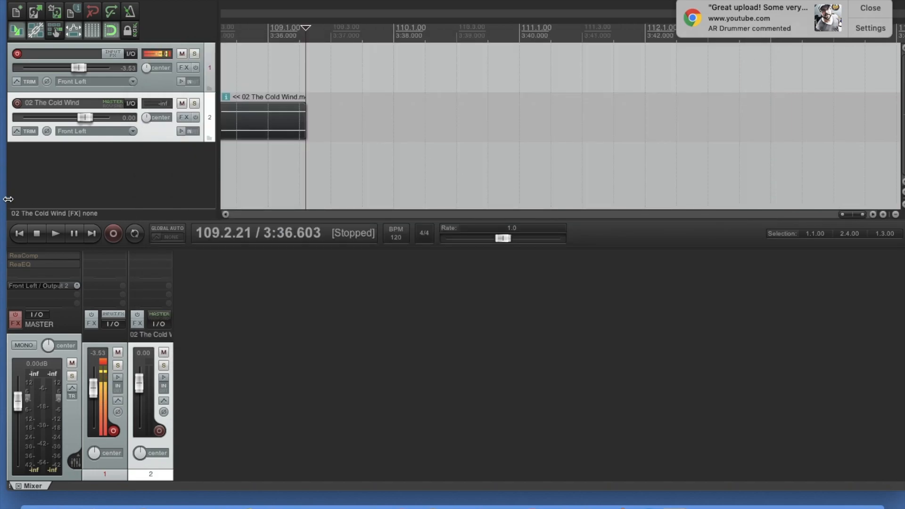
- Place the edit cursor at measure 4.1.00 and turn record monitoring on for the 02 The Cold Wind track
click(19, 233)
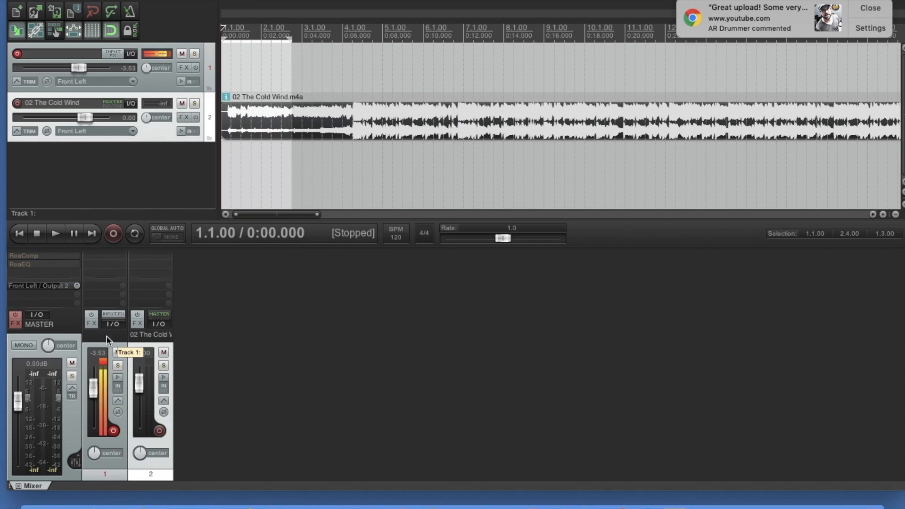
click(339, 123)
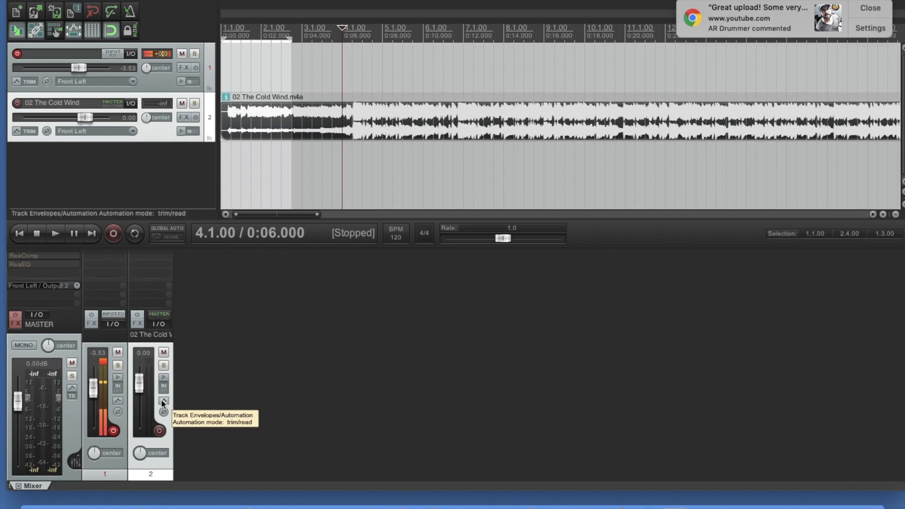
click(164, 378)
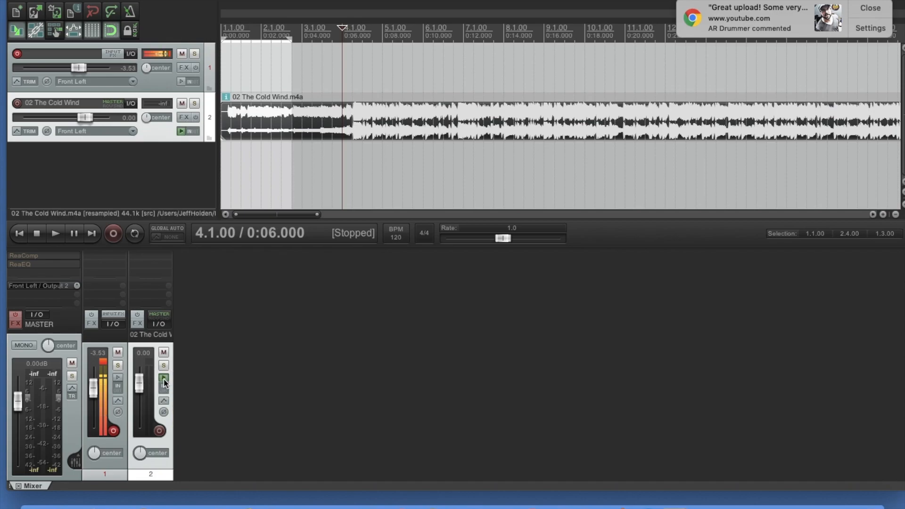
click(164, 378)
click(163, 378)
click(163, 378)
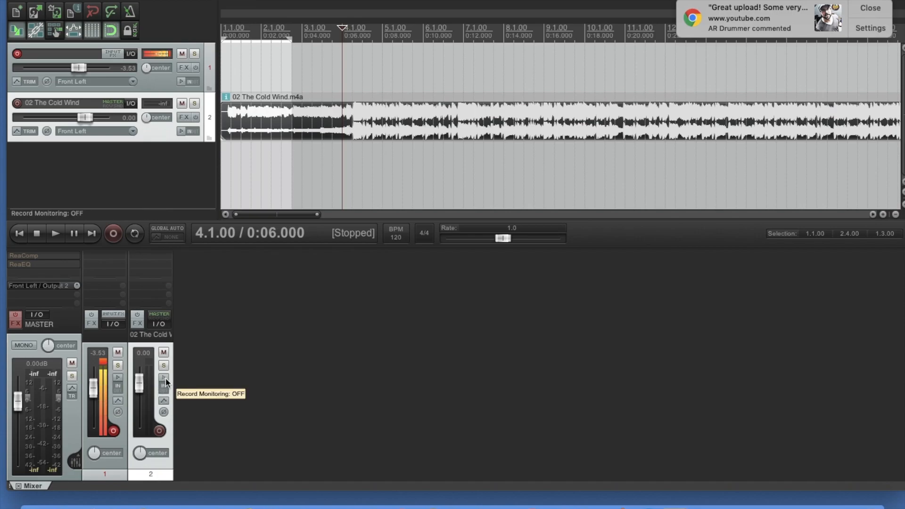
click(164, 378)
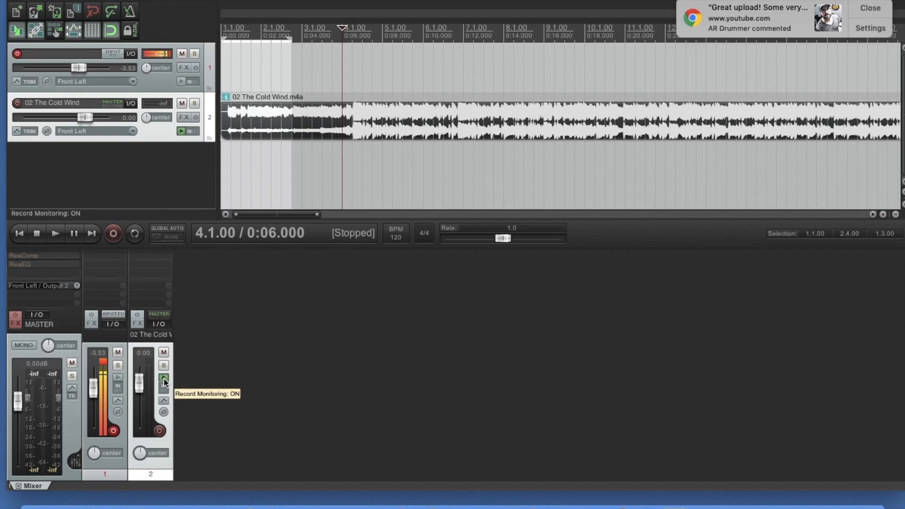
- Play the song while lowering the 02 The Cold Wind track's volume to -12.6 dB, and stop playback
key(space)
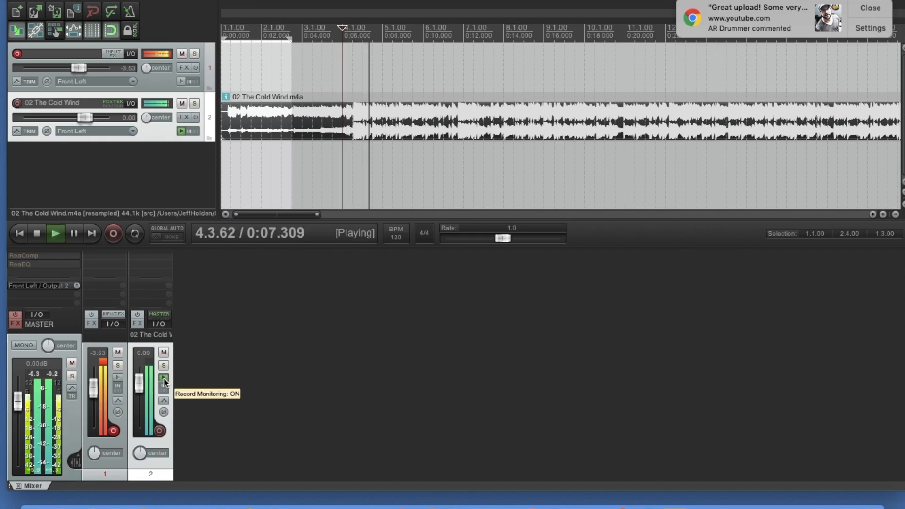
drag(139, 382, 138, 404)
mouse_move(138, 408)
mouse_down()
mouse_move(140, 385)
mouse_move(141, 398)
mouse_up()
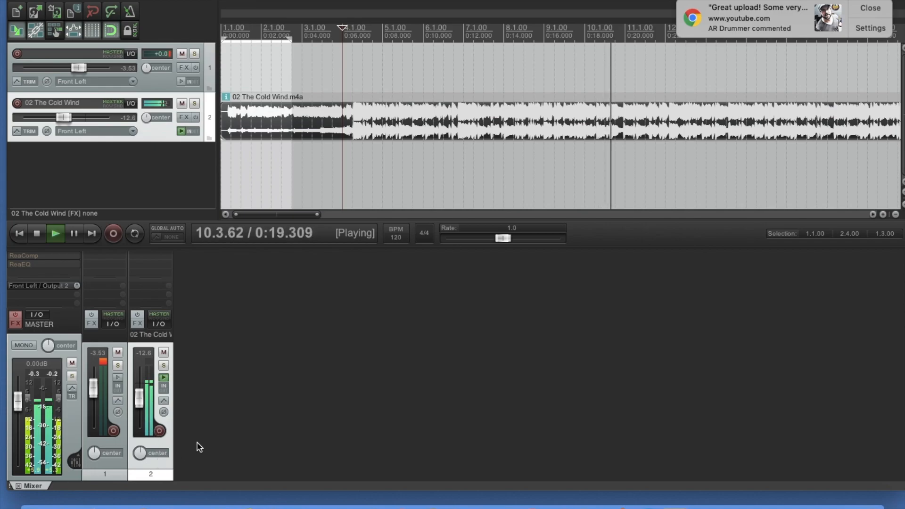
key(space)
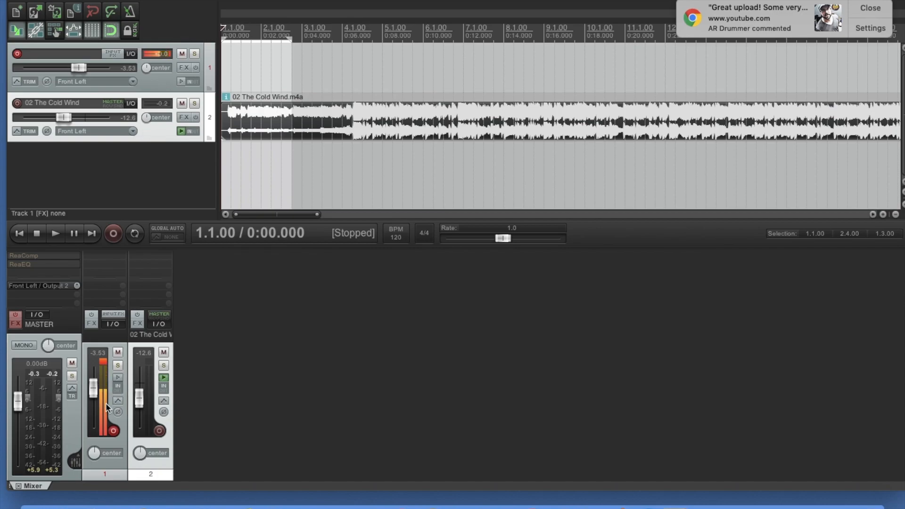
- Lower track 1's volume to -8.42 dB, and record and save a short take from the project start
click(103, 363)
drag(93, 388, 93, 393)
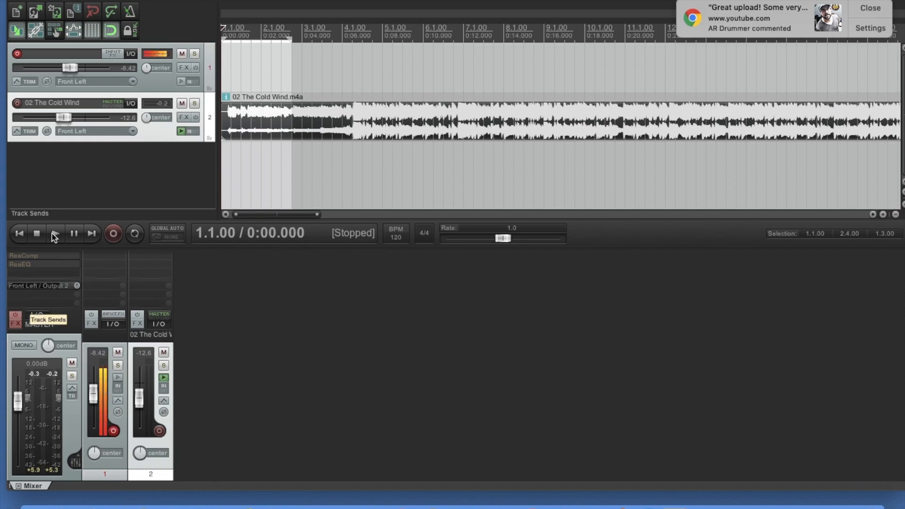
click(114, 233)
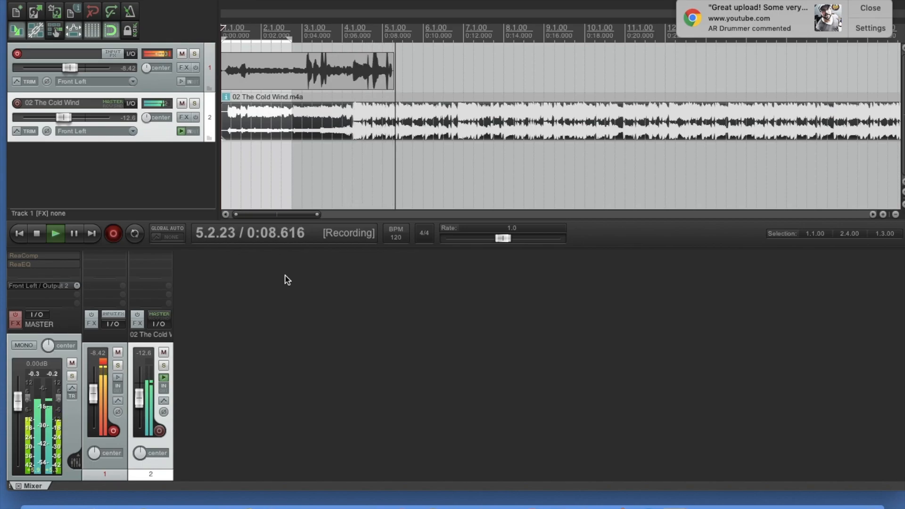
click(36, 234)
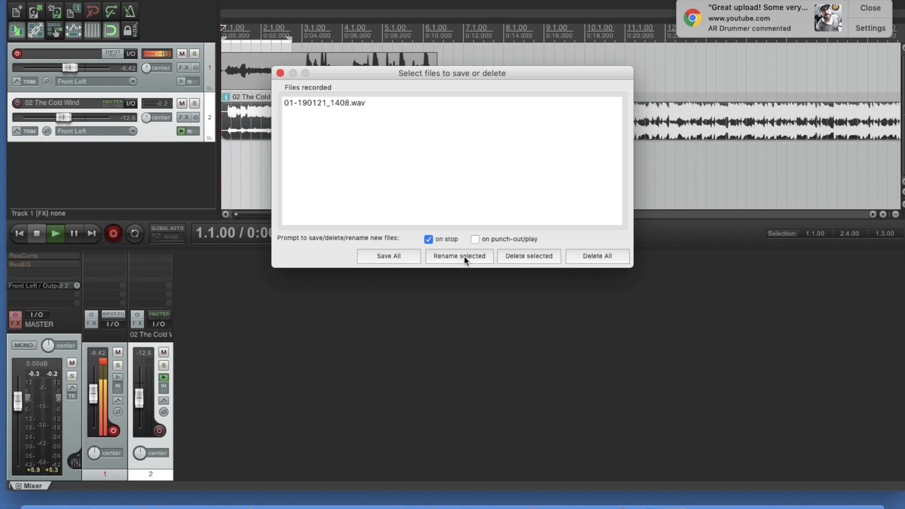
click(396, 259)
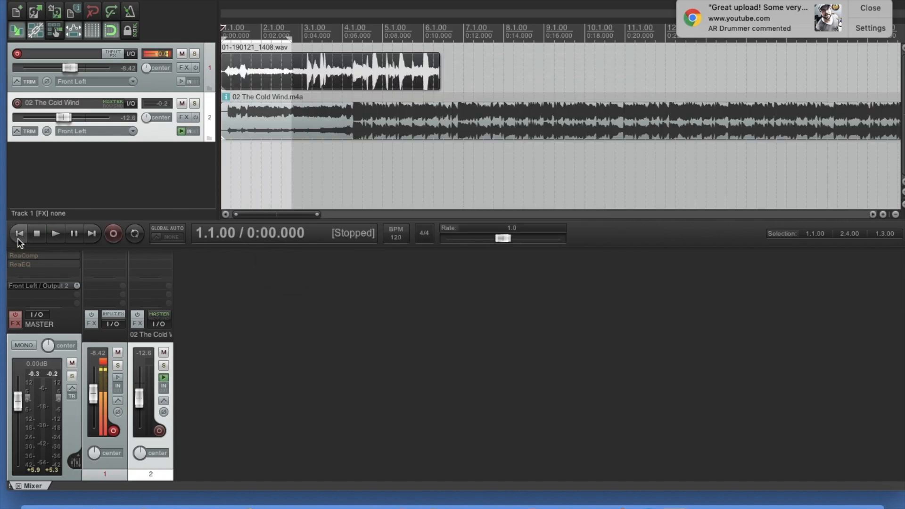
- Record a second short take over the first one on track 1 and save the recorded file
click(113, 237)
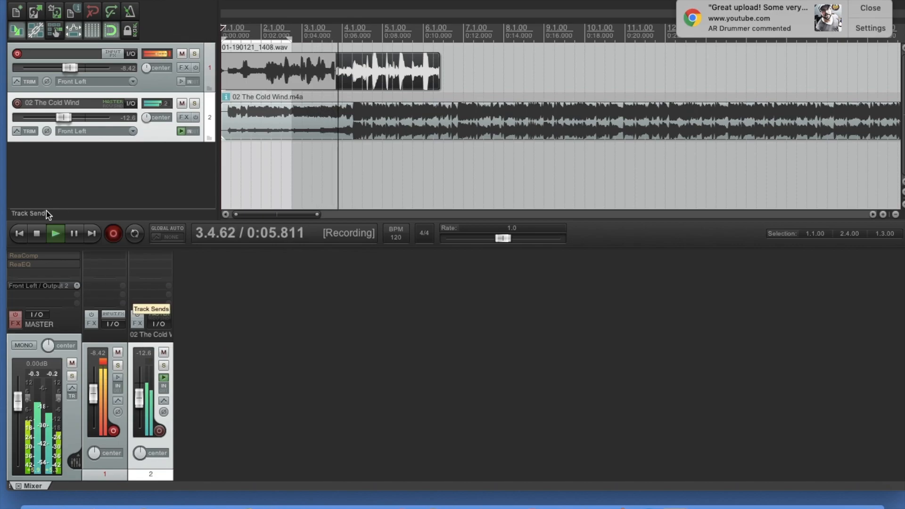
click(37, 233)
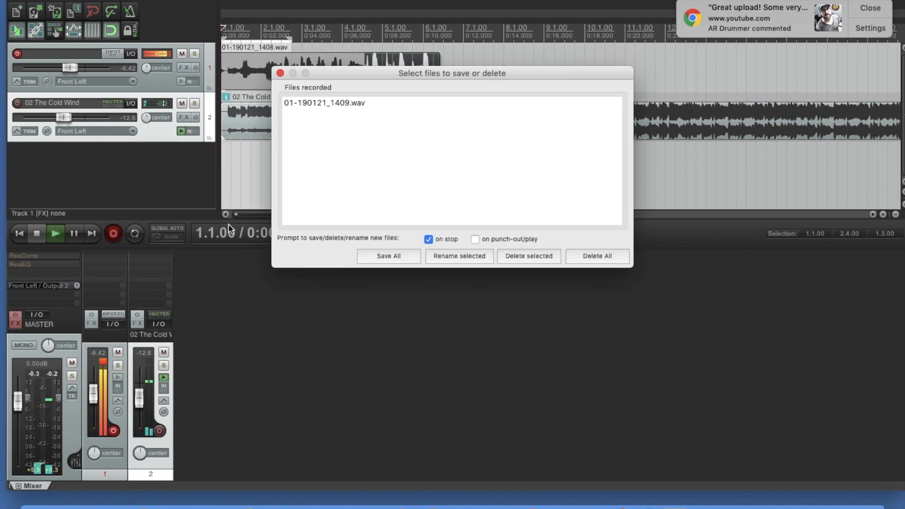
click(396, 256)
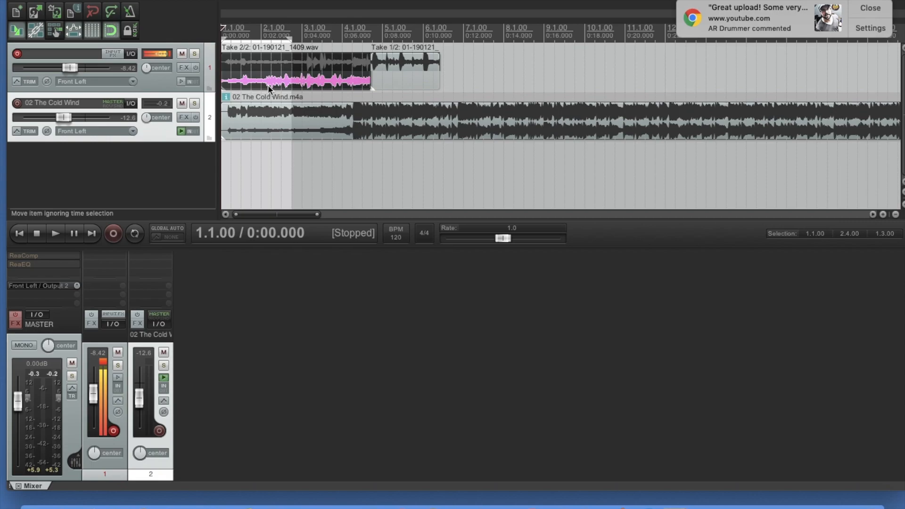
- Switch the active take on track 1 back and forth between the two recorded takes
click(241, 79)
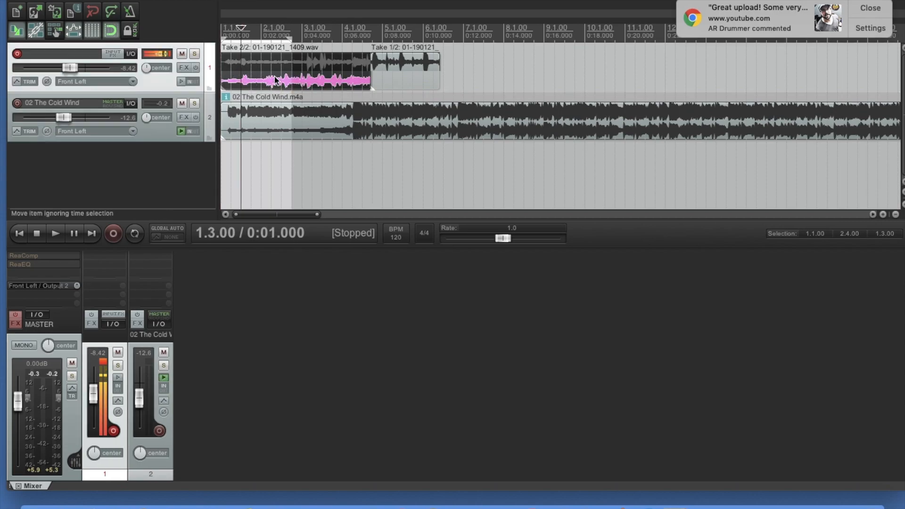
right_click(253, 83)
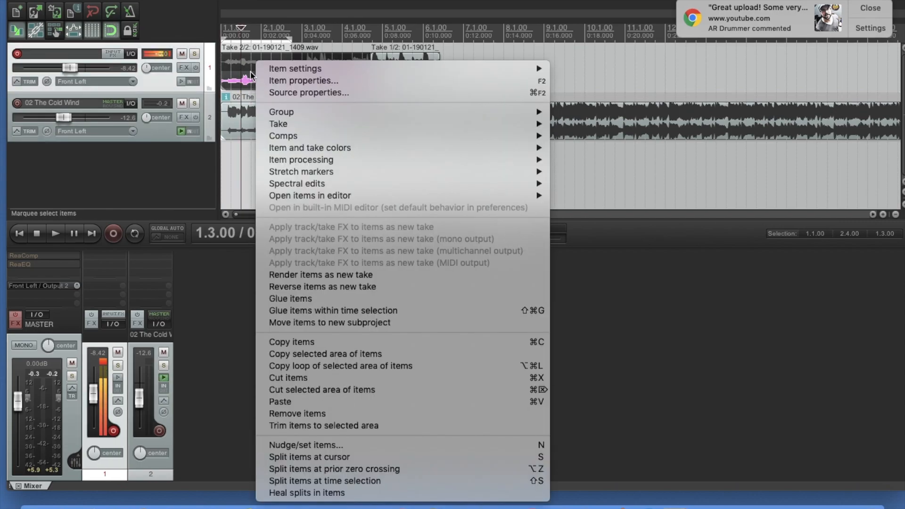
click(161, 170)
click(278, 65)
click(236, 84)
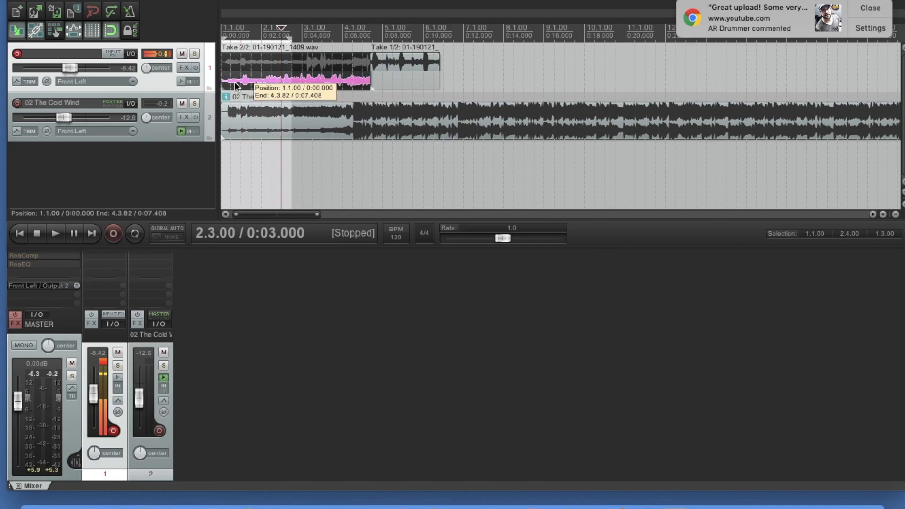
click(248, 60)
click(245, 80)
click(250, 61)
click(246, 80)
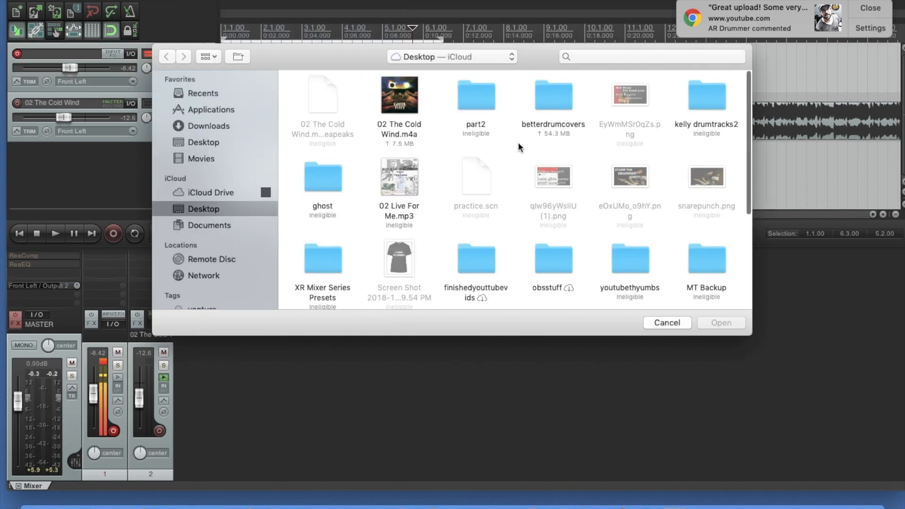
- Import coldwind3mic.wav from the betterdrumcovers folder onto track 1 and return to the project start
double_click(557, 92)
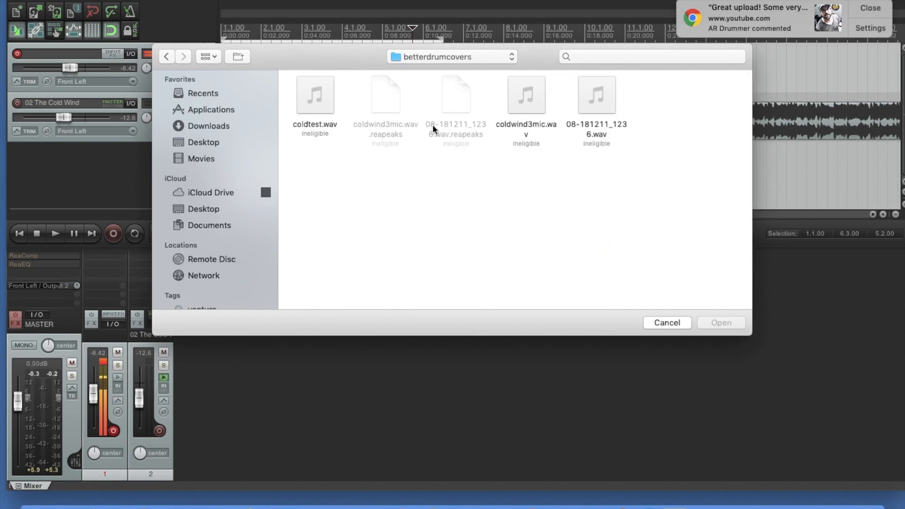
click(530, 103)
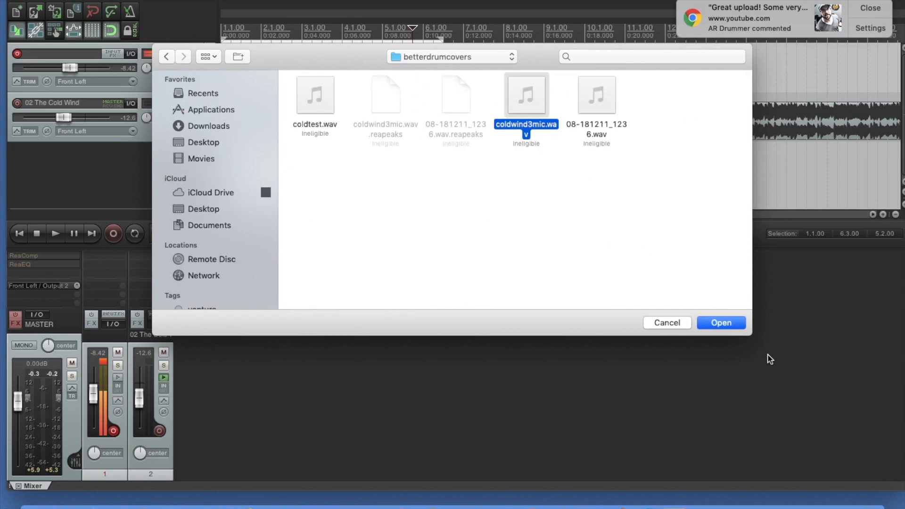
click(720, 323)
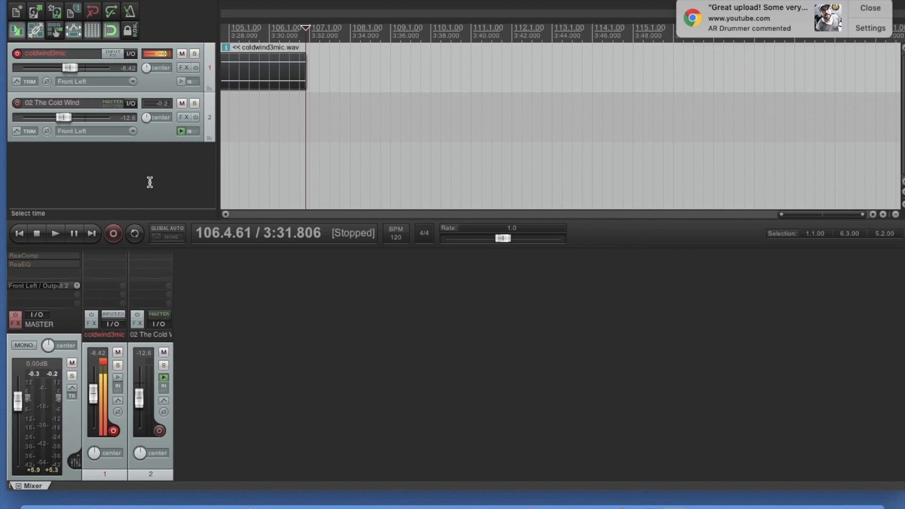
drag(306, 79, 118, 67)
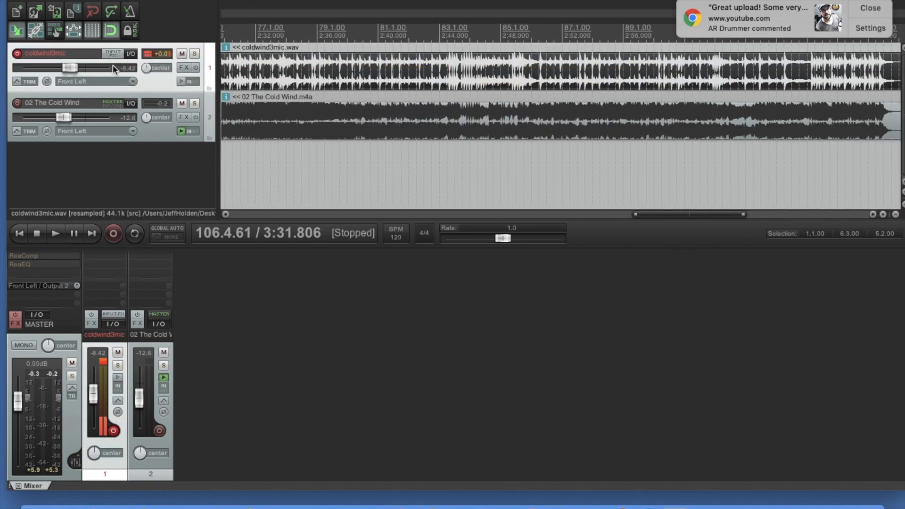
scroll(253, 78, down, 3)
scroll(260, 146, down, 3)
click(17, 234)
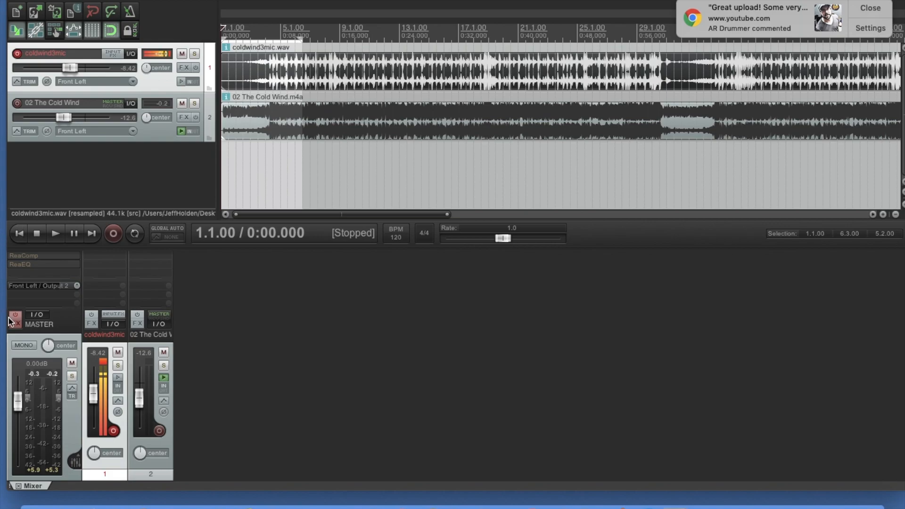
- Make the coldwind3mic track a folder containing the 02 The Cold Wind track
click(212, 117)
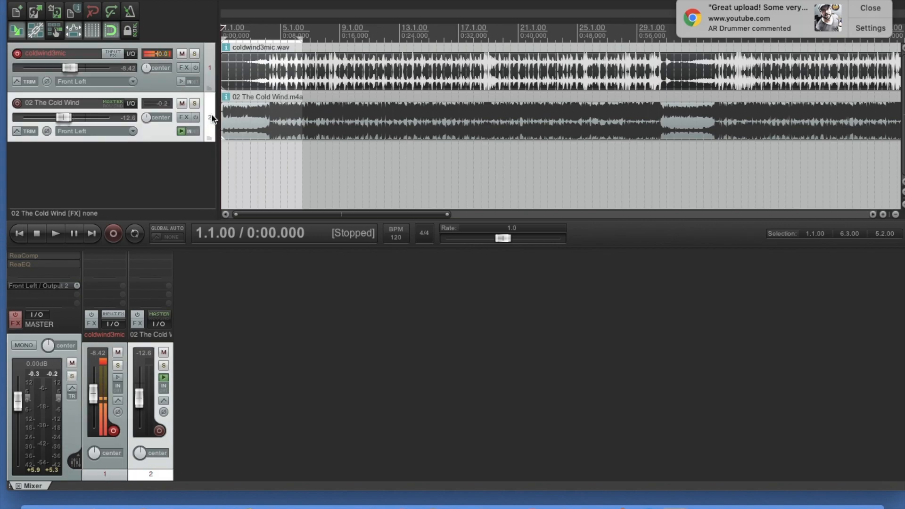
click(209, 86)
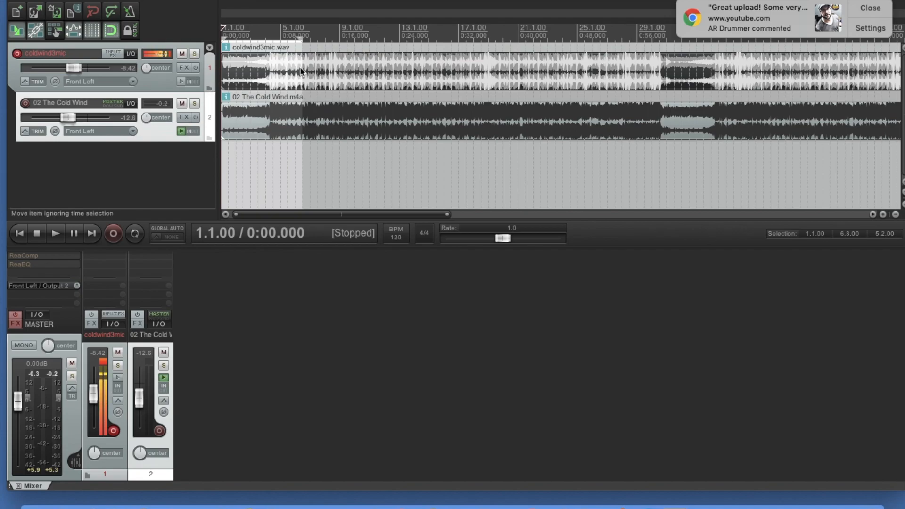
- Select the coldwind3mic.wav item at 5.2.00, view its nudge settings, and close them without nudging
scroll(300, 67, up, 5)
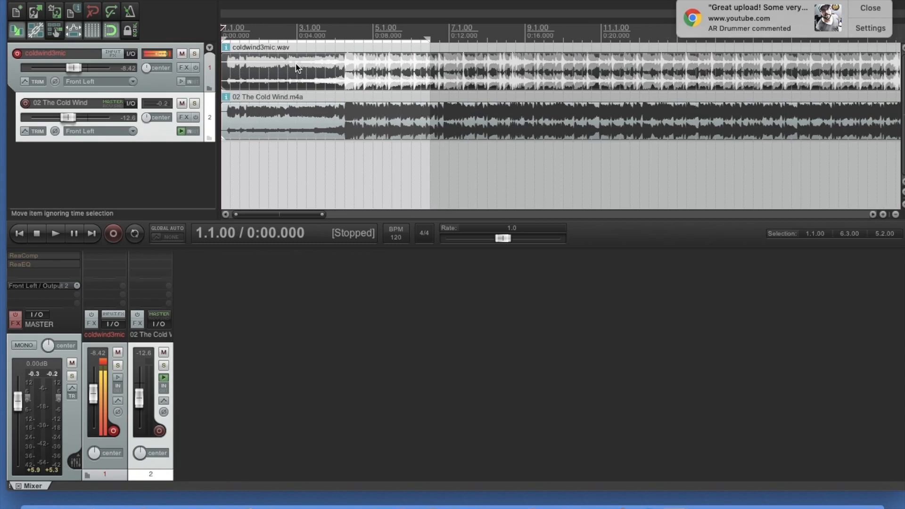
scroll(297, 67, up, 1)
click(402, 70)
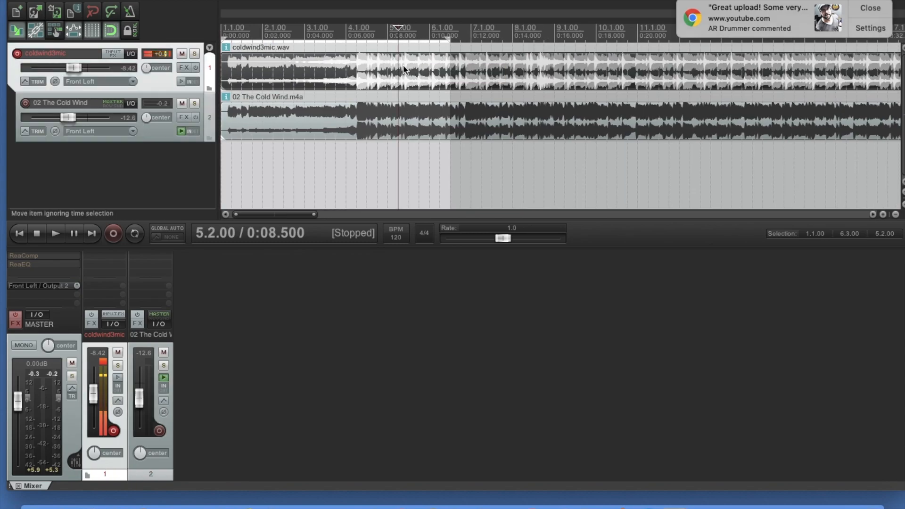
key(n)
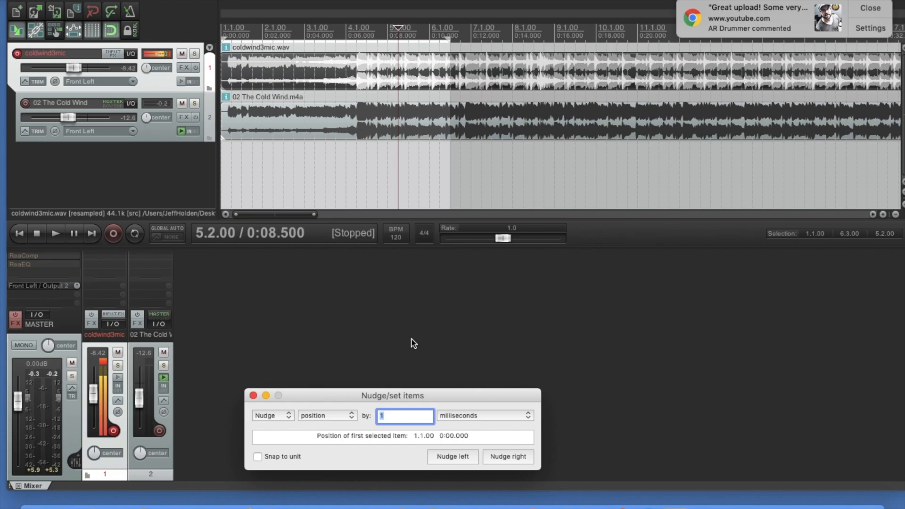
scroll(411, 343, up, 3)
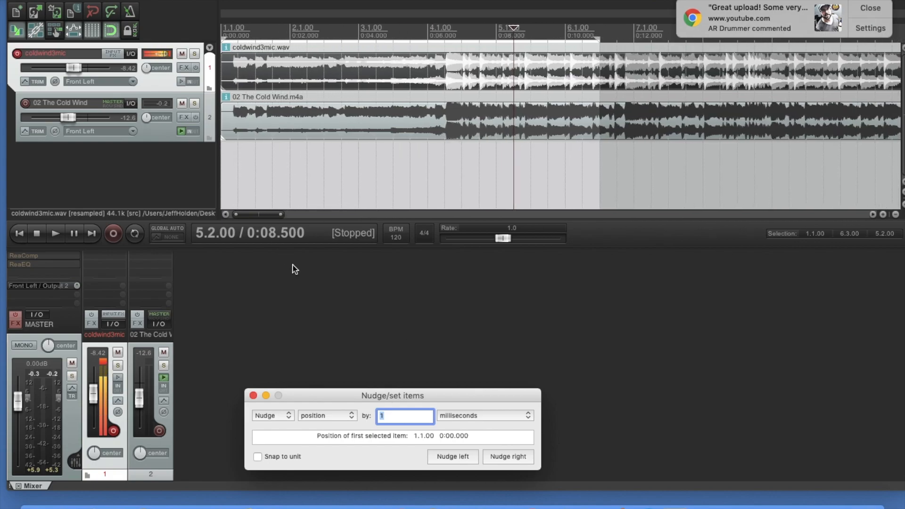
key(Escape)
scroll(302, 172, down, 3)
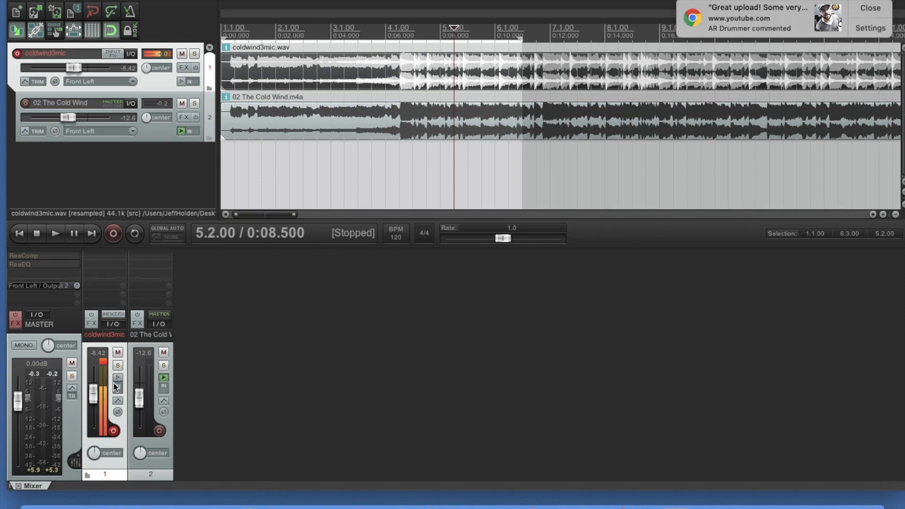
- Disarm the coldwind3mic track and, while playing, balance it at -8.53 dB against 02 The Cold Wind at -14.7 dB, and stop playback
click(114, 431)
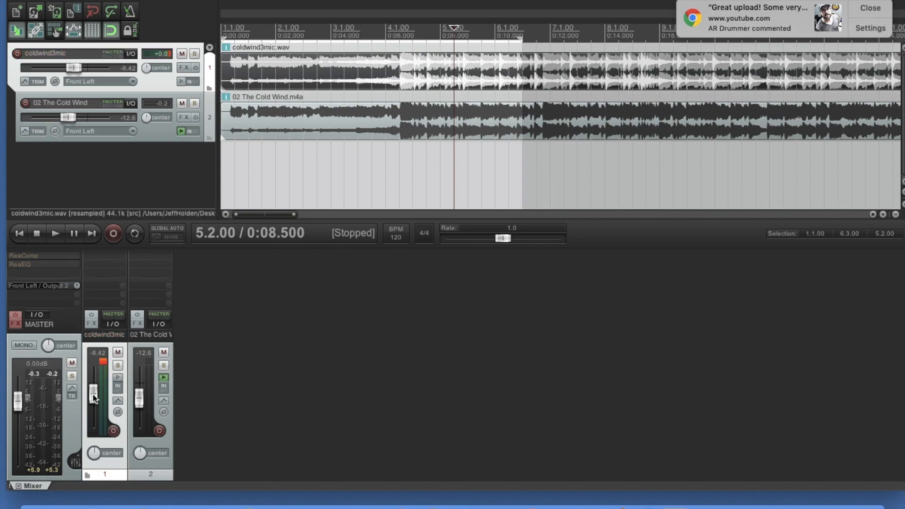
drag(139, 397, 138, 401)
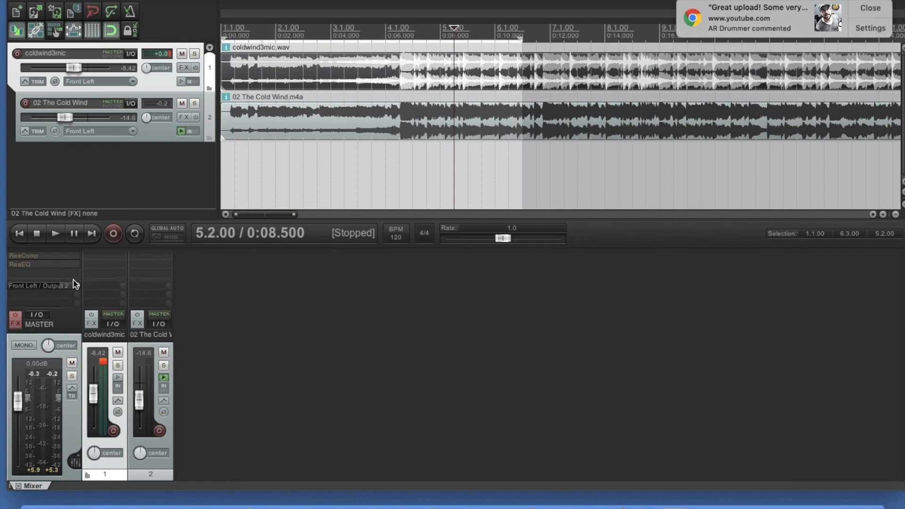
click(56, 233)
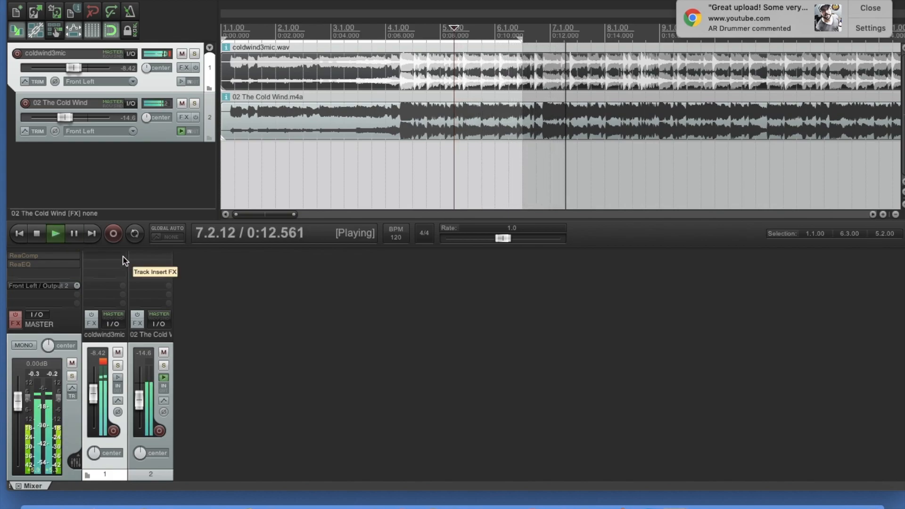
drag(142, 403, 95, 398)
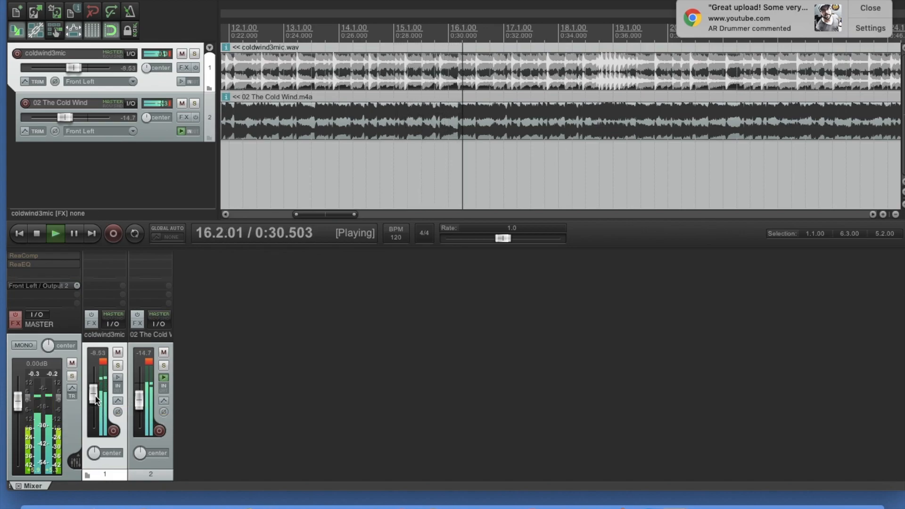
key(space)
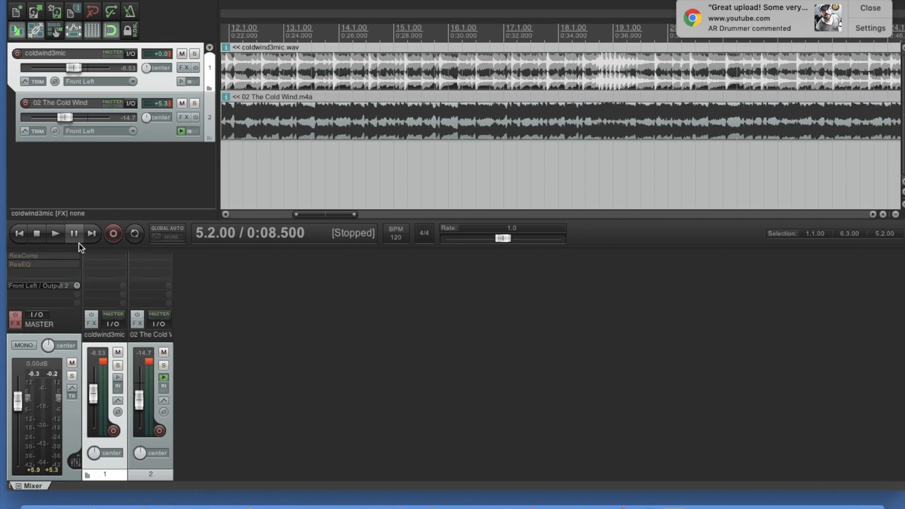
- Place the edit cursor at 13.3.00 and browse the JS effects available for the coldwind3mic track
click(305, 59)
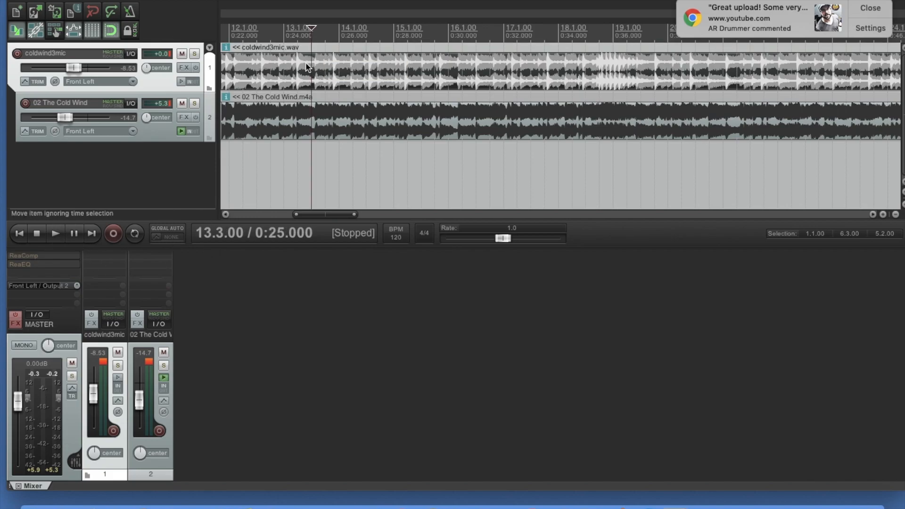
click(91, 324)
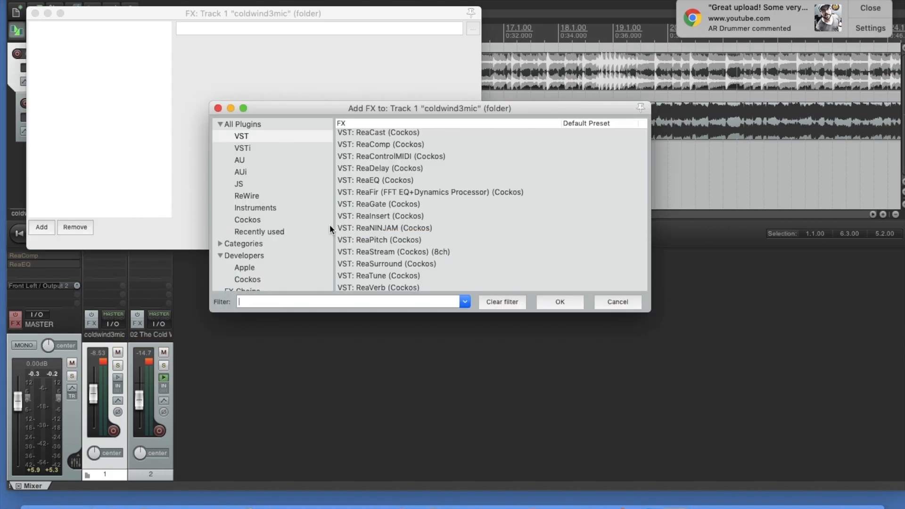
scroll(391, 239, down, 1)
click(242, 184)
scroll(408, 212, down, 20)
scroll(408, 212, down, 20)
scroll(408, 212, down, 20)
scroll(408, 212, down, 15)
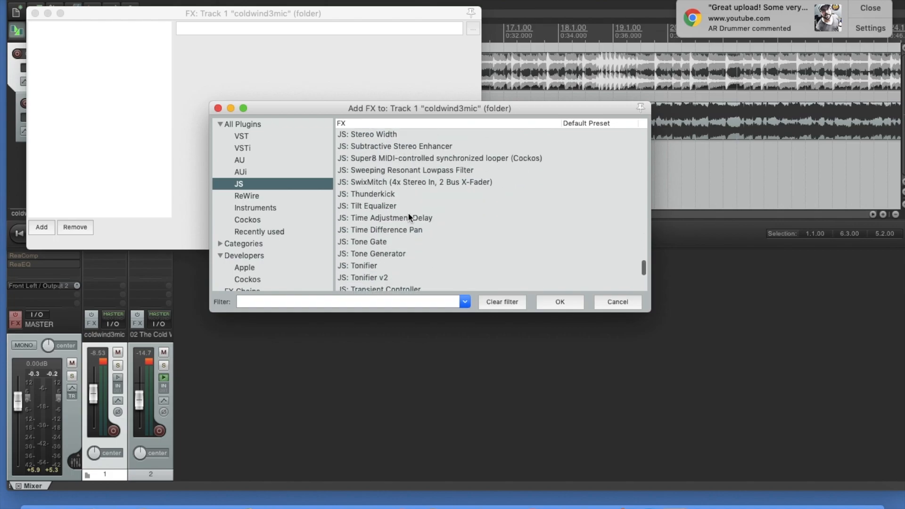
- Add the VST ReaComp effect to the coldwind3mic track and load its stock - Vintage Overheads preset
click(271, 135)
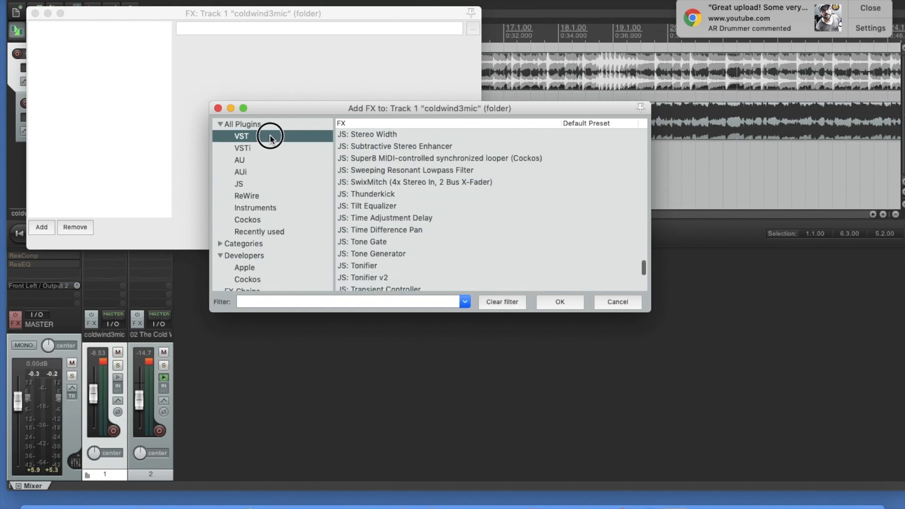
scroll(415, 202, up, 3)
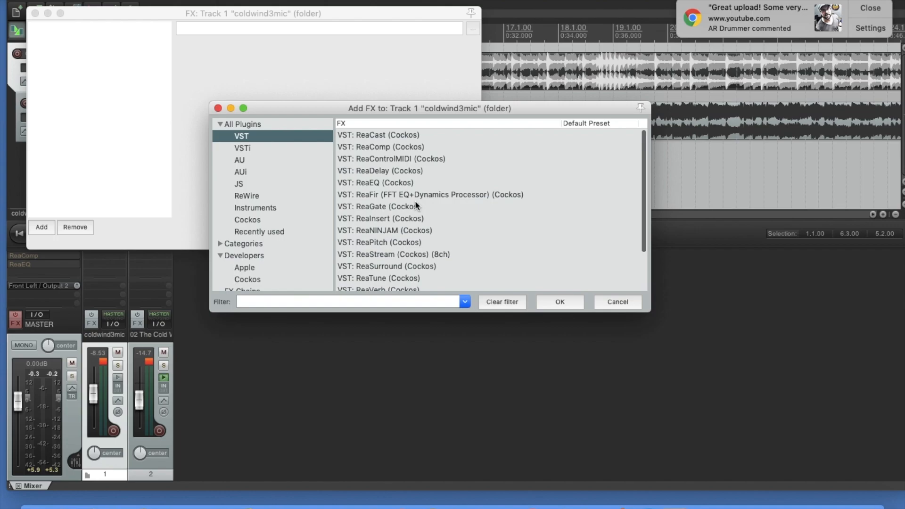
click(389, 148)
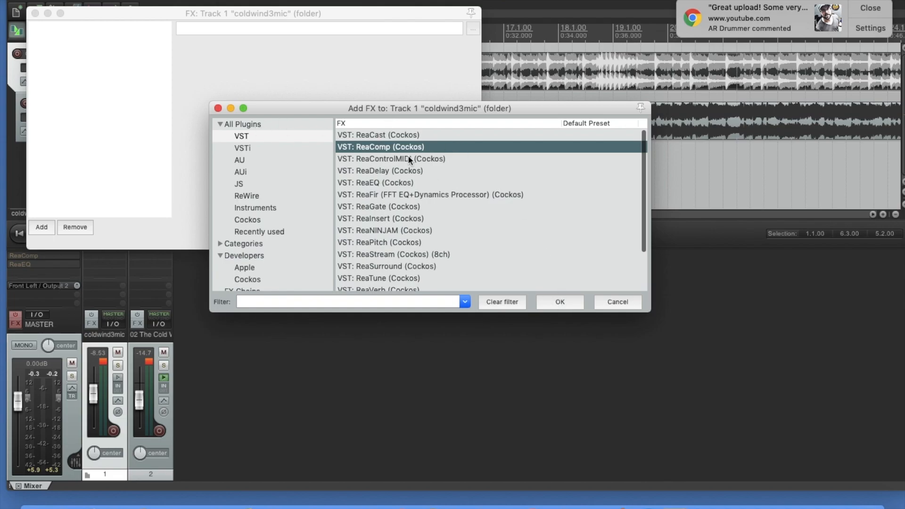
click(556, 304)
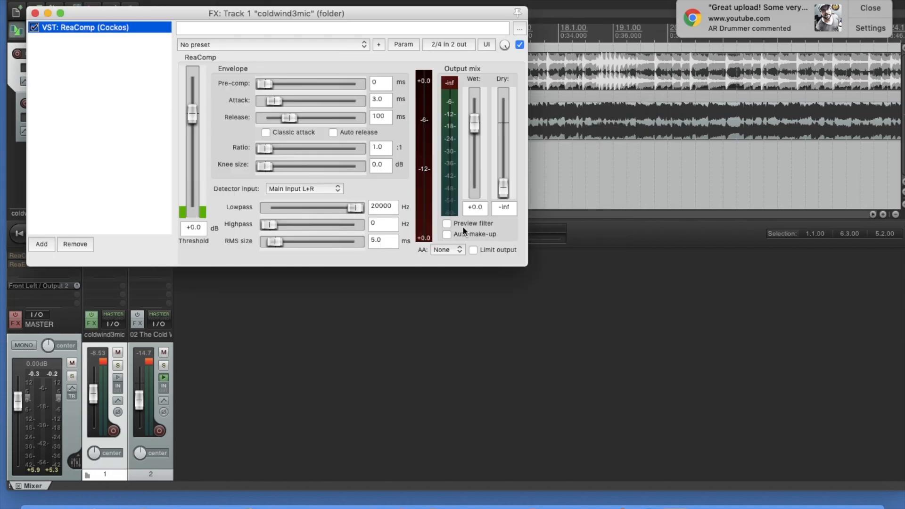
click(364, 43)
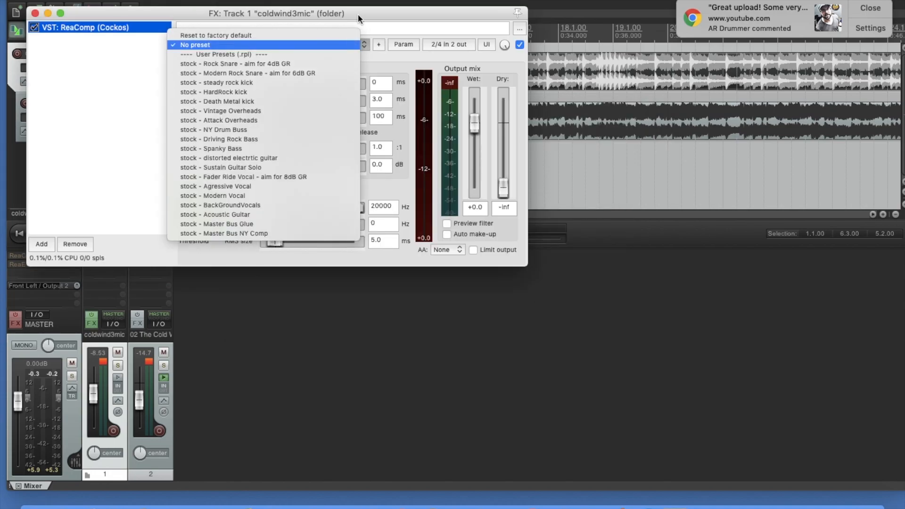
click(259, 111)
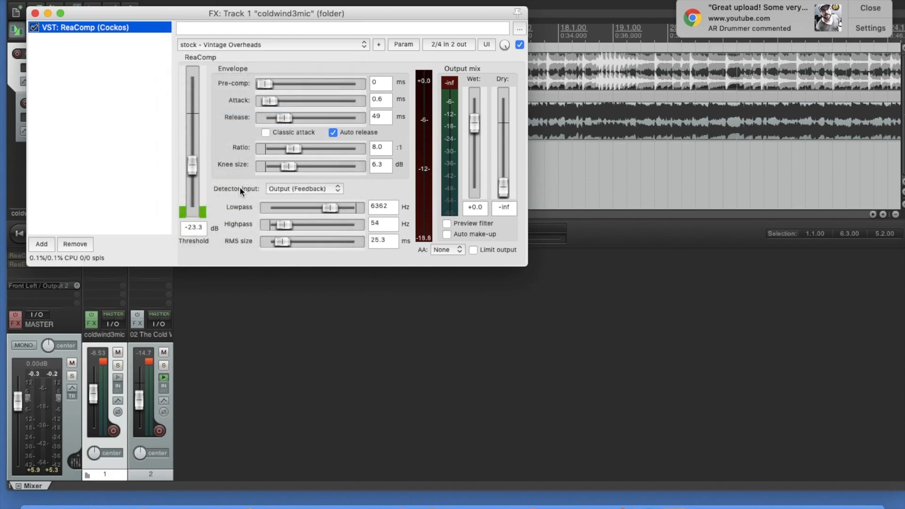
- Play the coldwind3mic track with 02 The Cold Wind muted, comparing ReaComp bypassed and active, and leave it active
key(space)
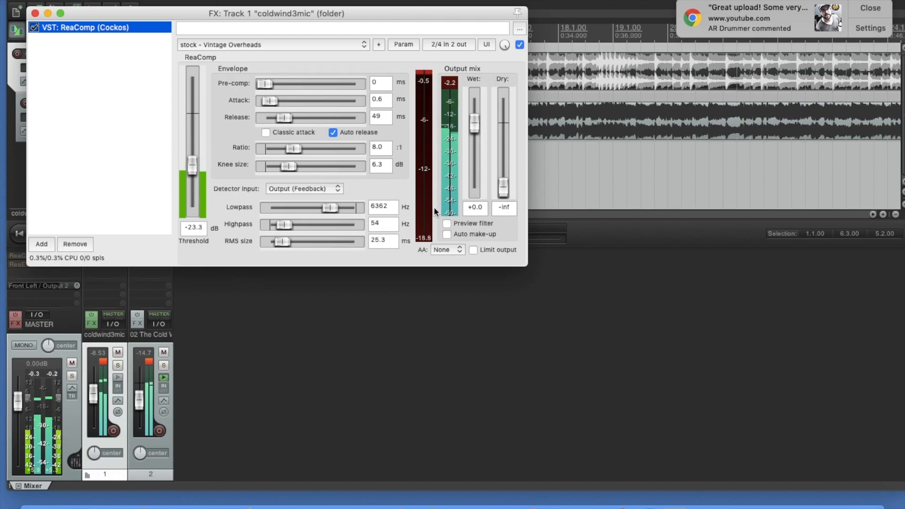
click(163, 352)
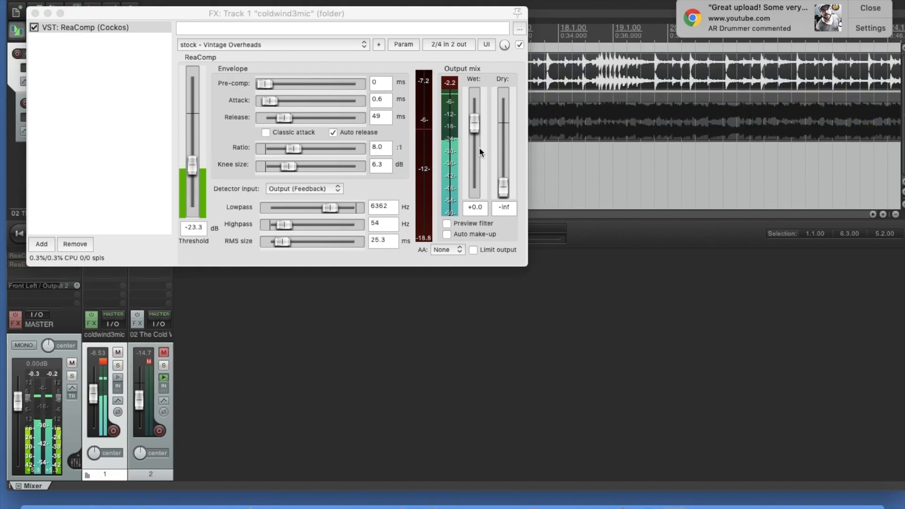
click(520, 45)
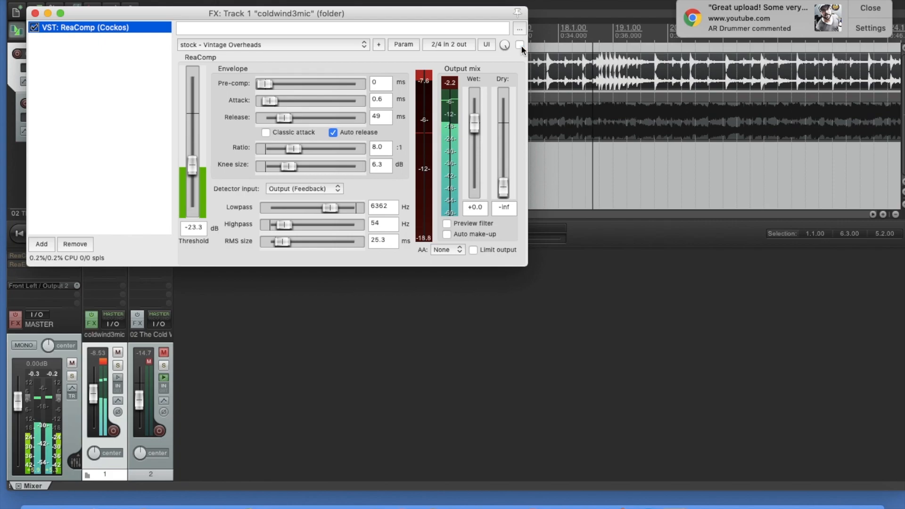
click(520, 46)
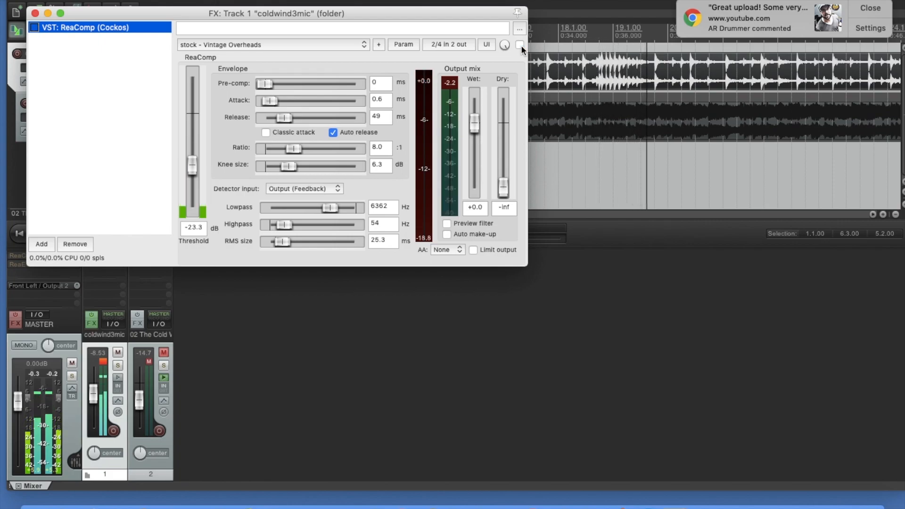
click(520, 45)
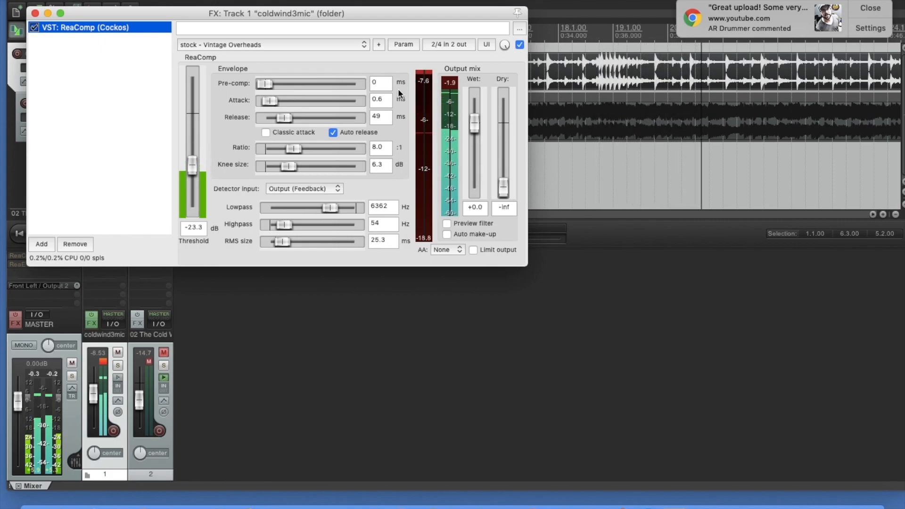
- Set ReaComp's ratio to 5.8:1 and its threshold to -20.7 dB on the coldwind3mic track while it plays
click(292, 149)
drag(292, 148, 287, 146)
drag(194, 169, 193, 163)
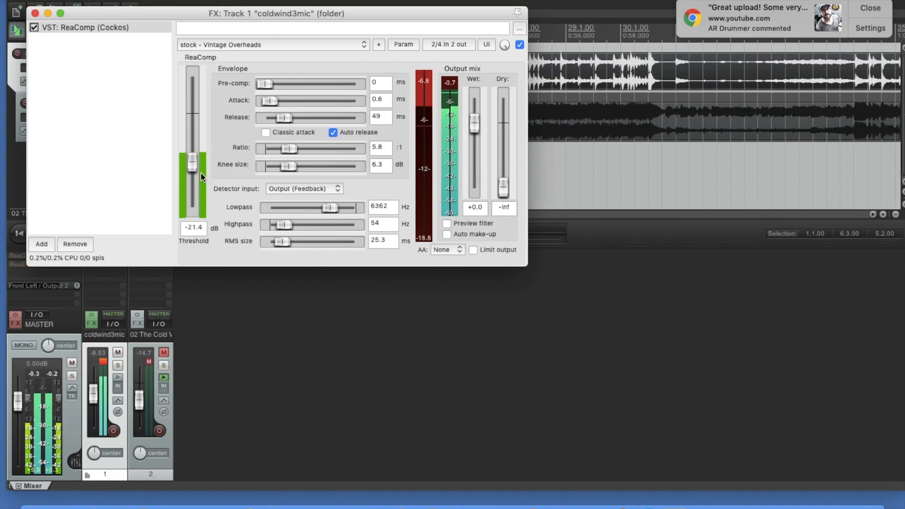
drag(191, 166, 191, 161)
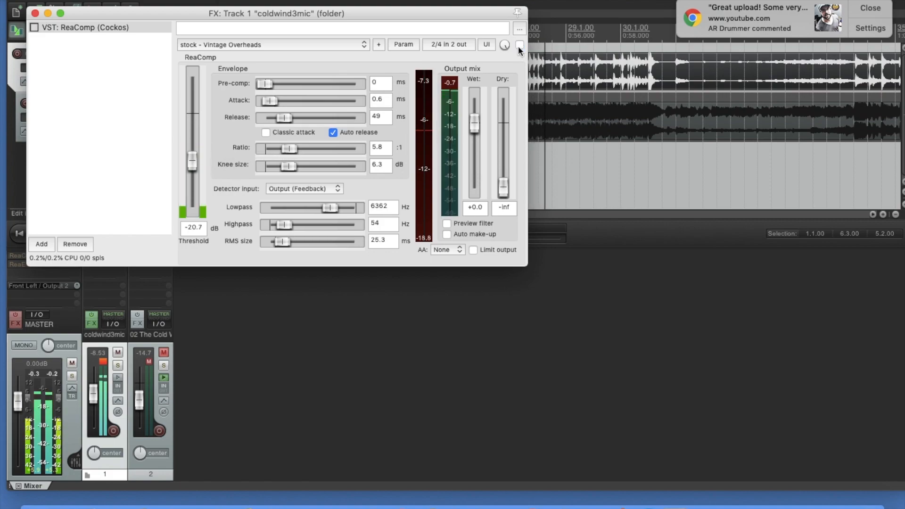
- Add the VST ReaEQ effect after ReaComp on the coldwind3mic track
click(89, 322)
click(88, 323)
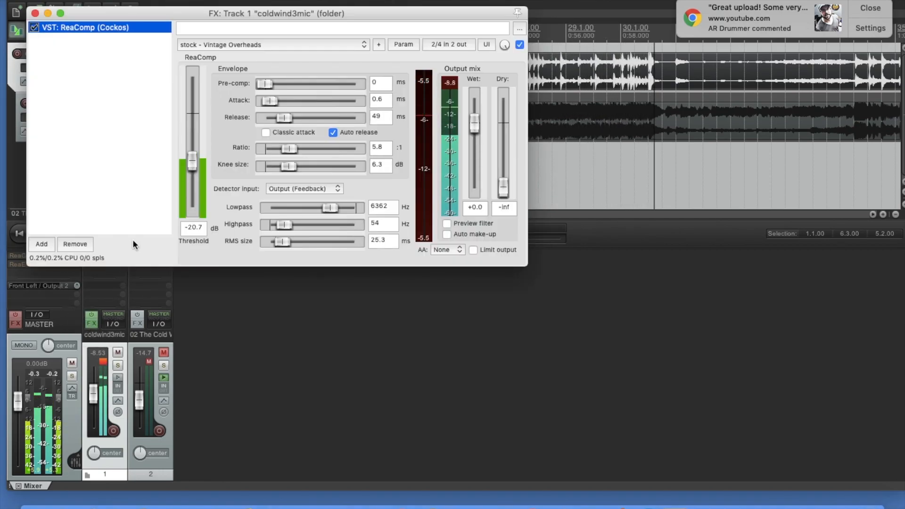
click(41, 242)
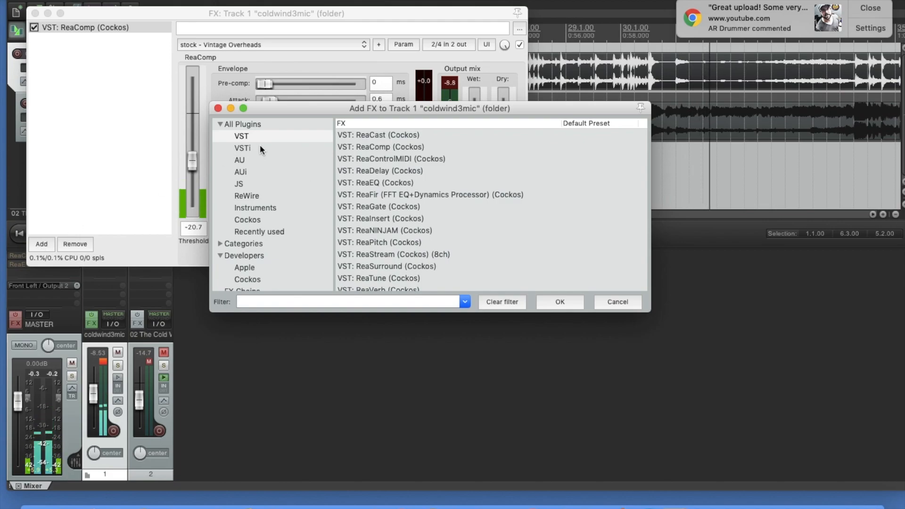
click(437, 182)
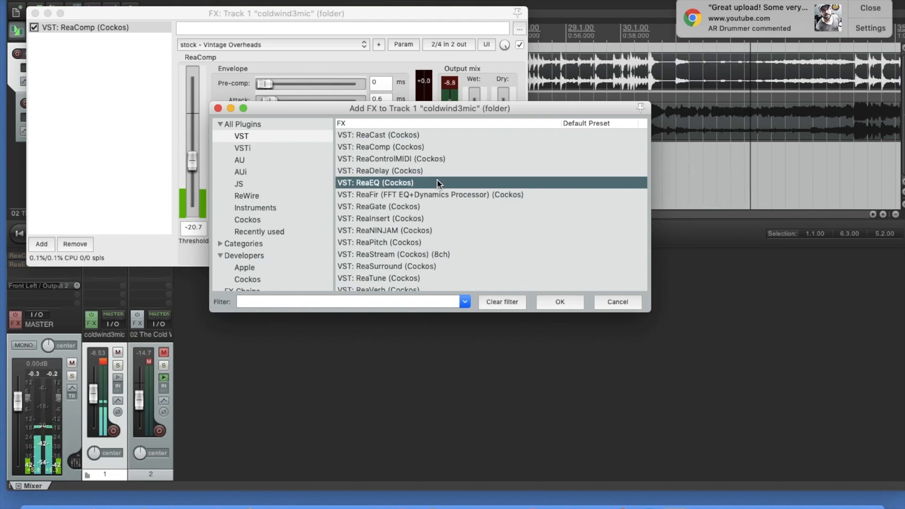
click(559, 301)
- Shape ReaEQ by slightly raising the low band, placing band 2 at 311.3 Hz and setting the high shelf to 5937.7 Hz at -2.5 dB
mouse_move(232, 105)
mouse_down()
mouse_move(232, 91)
mouse_move(226, 96)
mouse_up()
drag(429, 105, 427, 116)
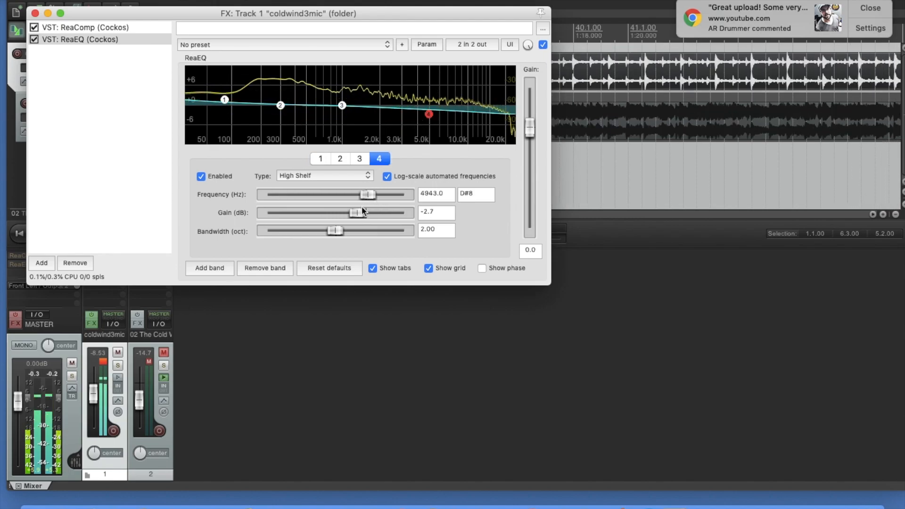
drag(428, 114, 440, 113)
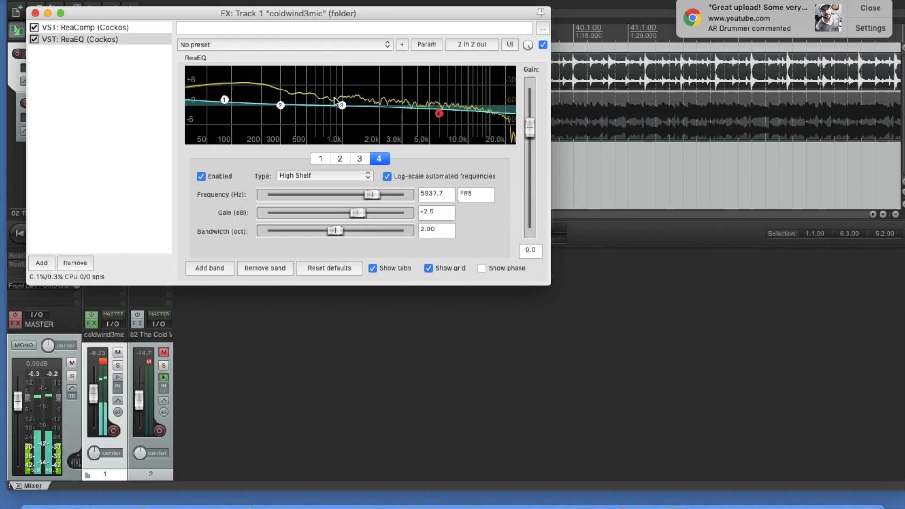
mouse_move(346, 105)
mouse_down()
mouse_move(344, 92)
mouse_move(342, 105)
mouse_up()
mouse_move(282, 104)
mouse_down()
mouse_move(231, 103)
mouse_move(283, 101)
mouse_up()
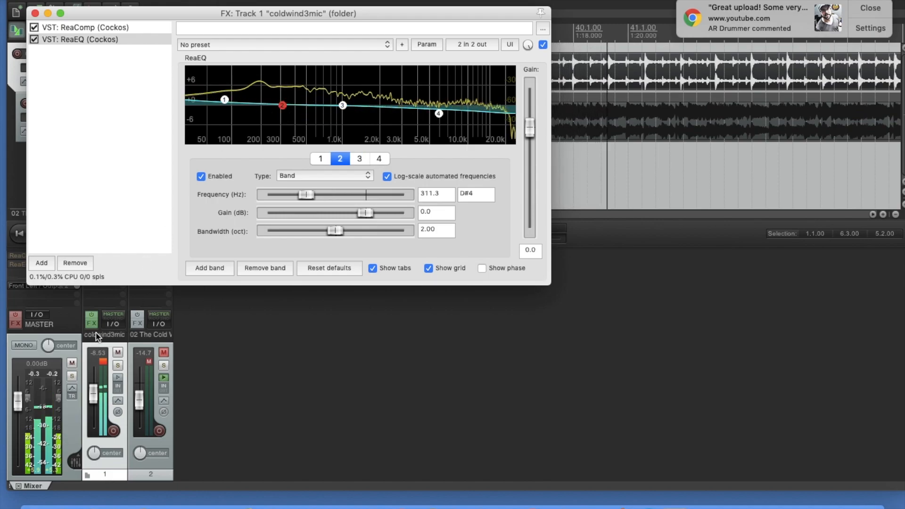
- Add the Apple AU effect AUMatrixReverb to the coldwind3mic track after ReaEQ
click(92, 324)
click(91, 324)
click(39, 260)
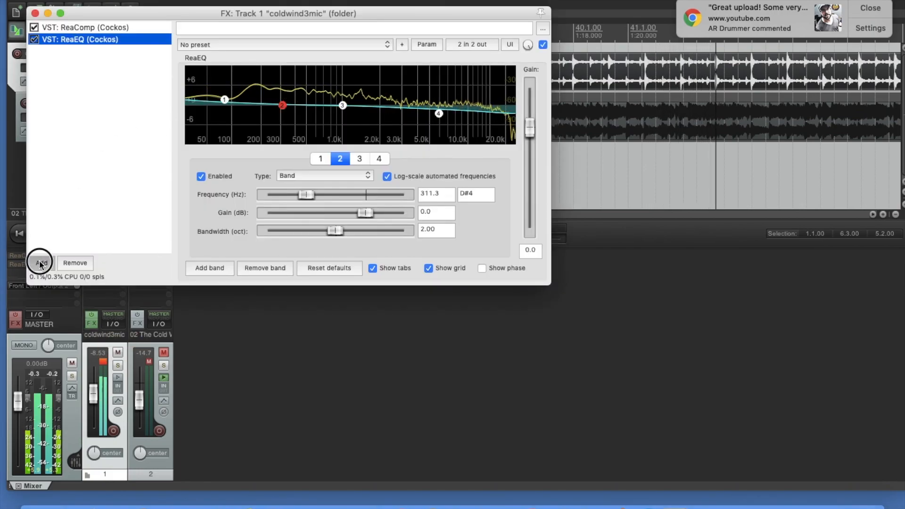
scroll(425, 237, down, 1)
click(241, 161)
scroll(375, 227, down, 1)
click(371, 240)
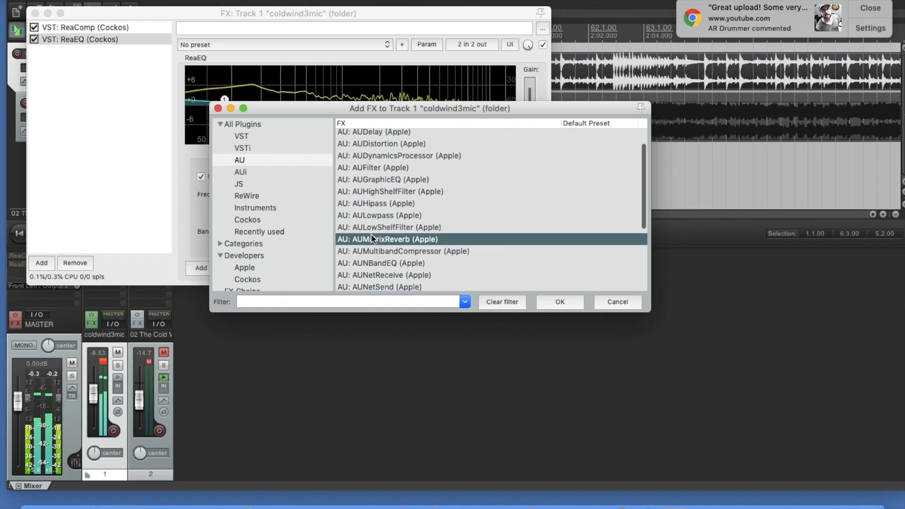
click(556, 301)
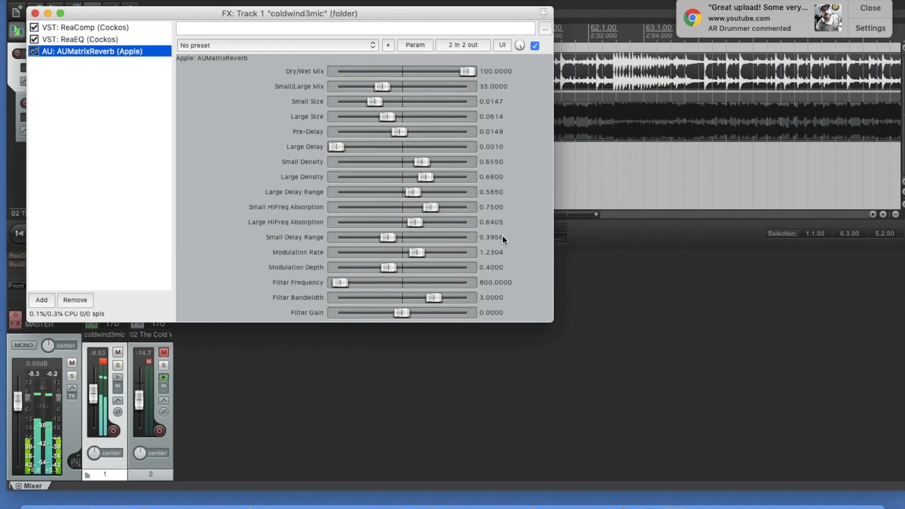
- Load the reverb's Medium Room factory preset and set its Dry/Wet Mix to 32.5 while comparing the drums with the song
click(372, 46)
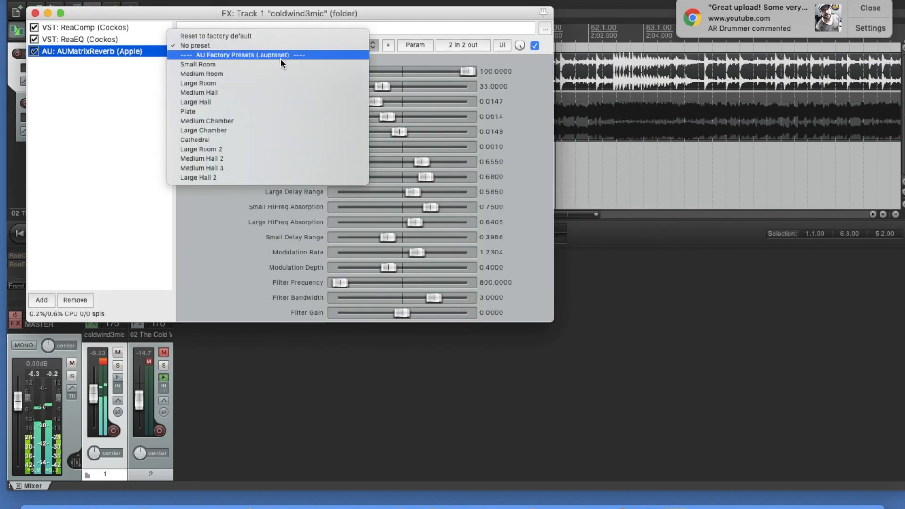
click(223, 74)
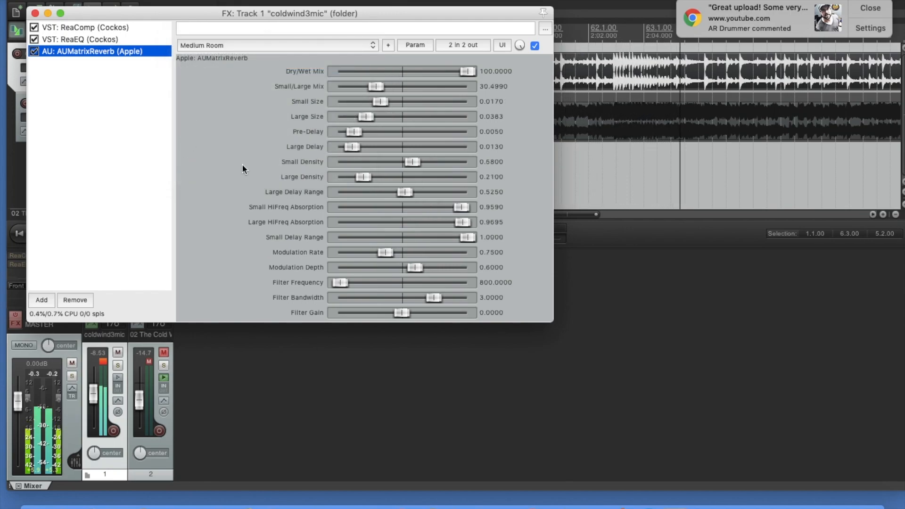
drag(465, 72, 389, 71)
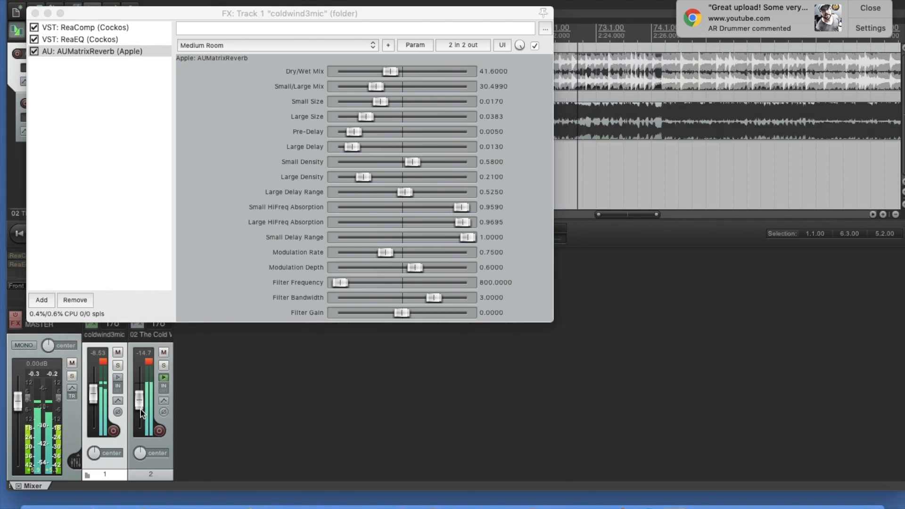
mouse_move(141, 397)
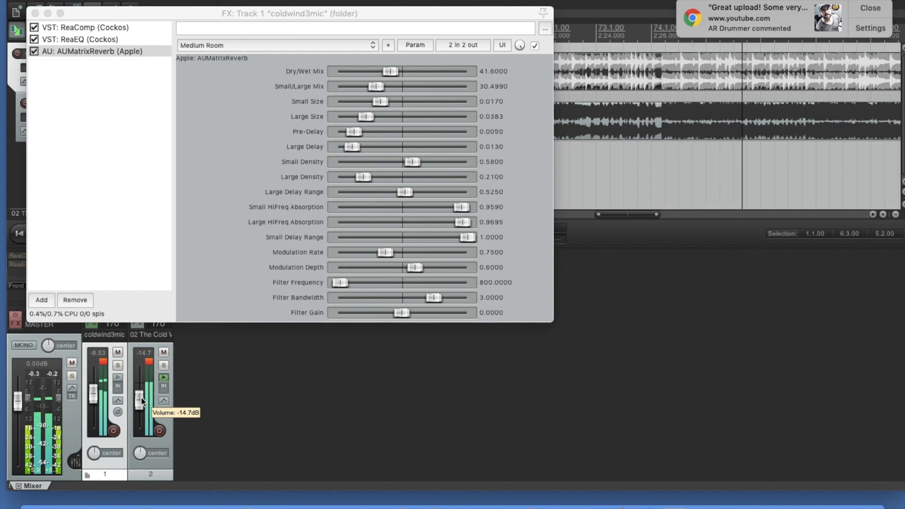
drag(395, 70, 384, 69)
- Raise the coldwind3mic volume to -7.40 dB and 02 The Cold Wind to -13.3 dB, and close the track's effects window
click(97, 397)
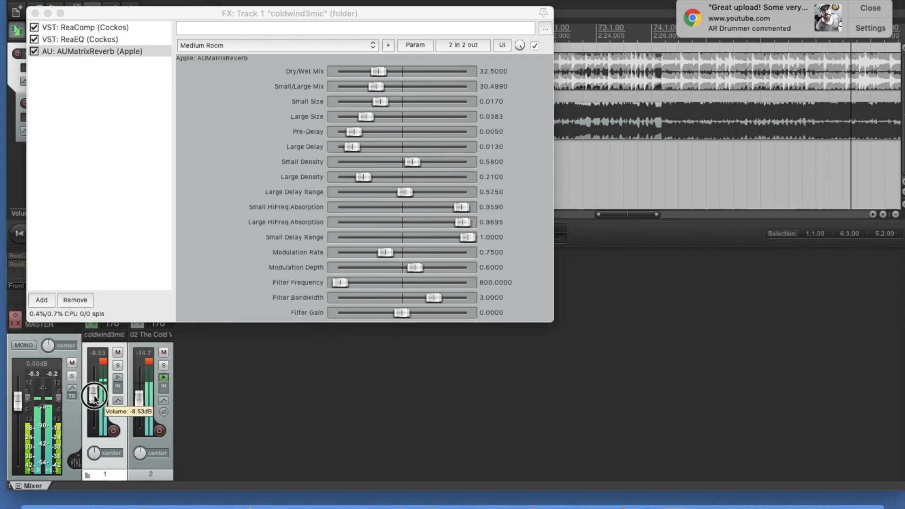
click(138, 404)
drag(137, 403, 136, 402)
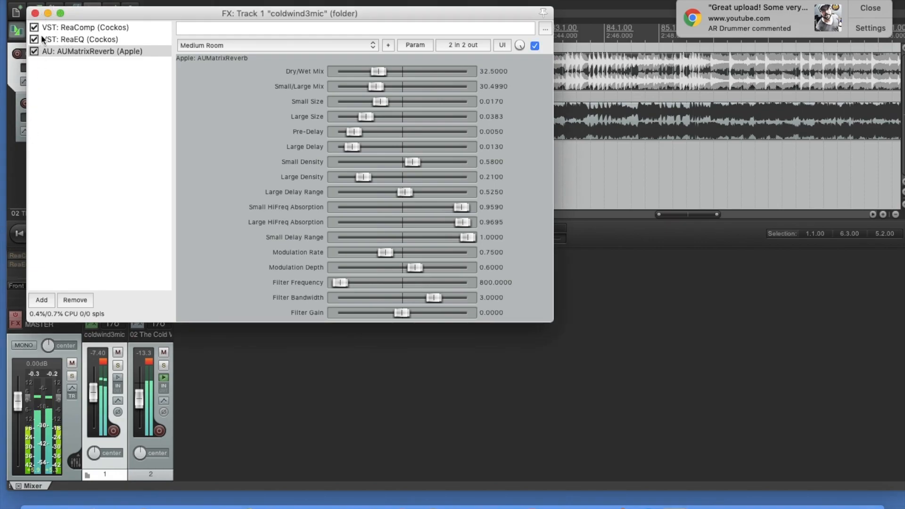
click(36, 14)
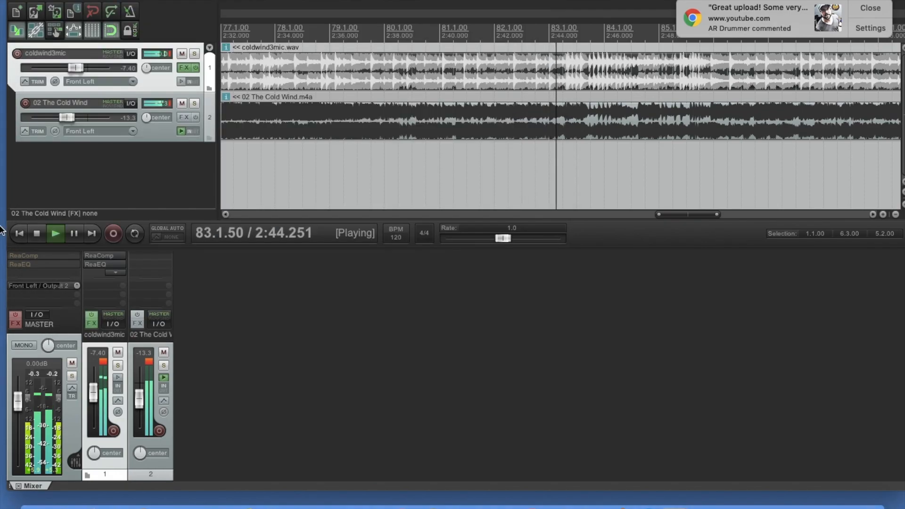
- Enable the master track's effects chain and compare its ReaComp and ReaEQ bypassed and active, leaving both active
click(15, 323)
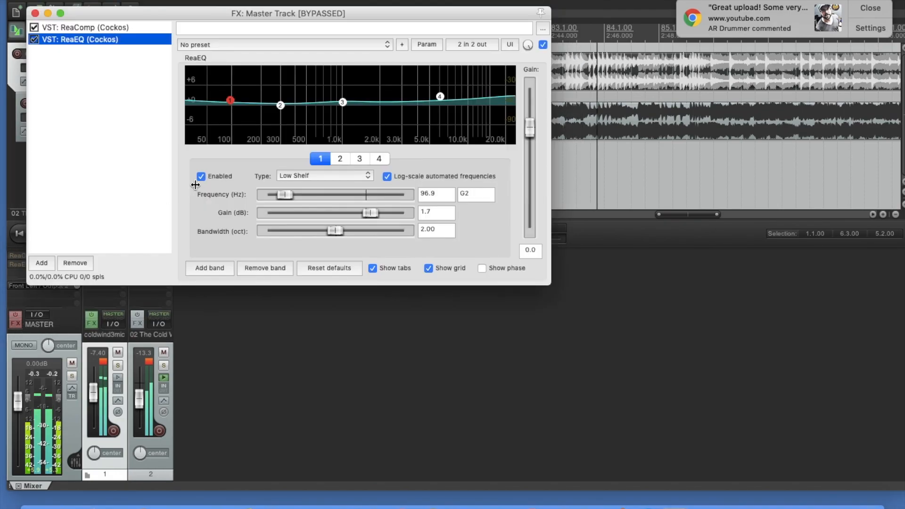
click(14, 316)
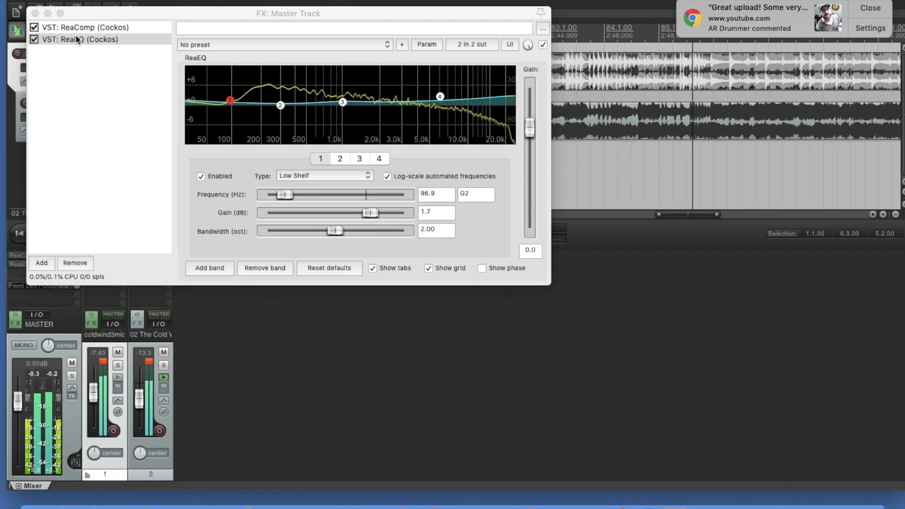
click(33, 28)
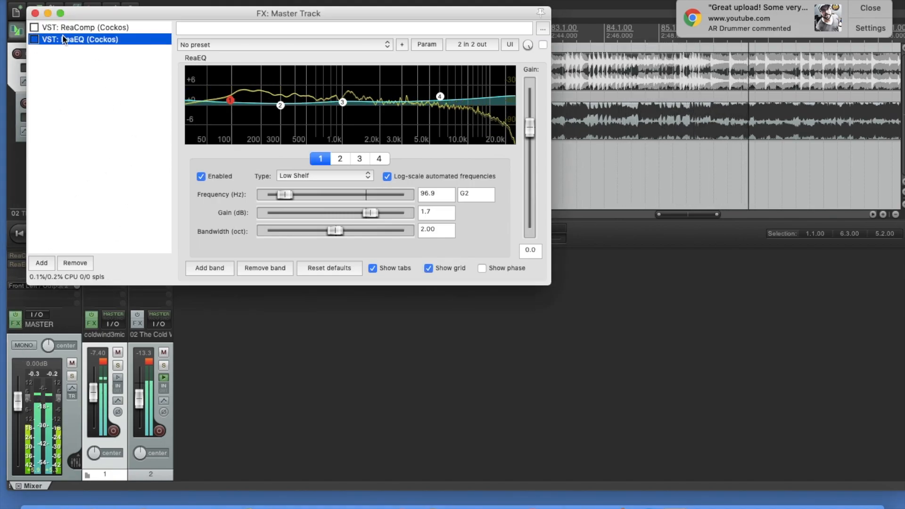
click(35, 40)
click(34, 28)
- Raise the 02 The Cold Wind volume to -12.1 dB and close the master track's effects window
drag(139, 402, 139, 399)
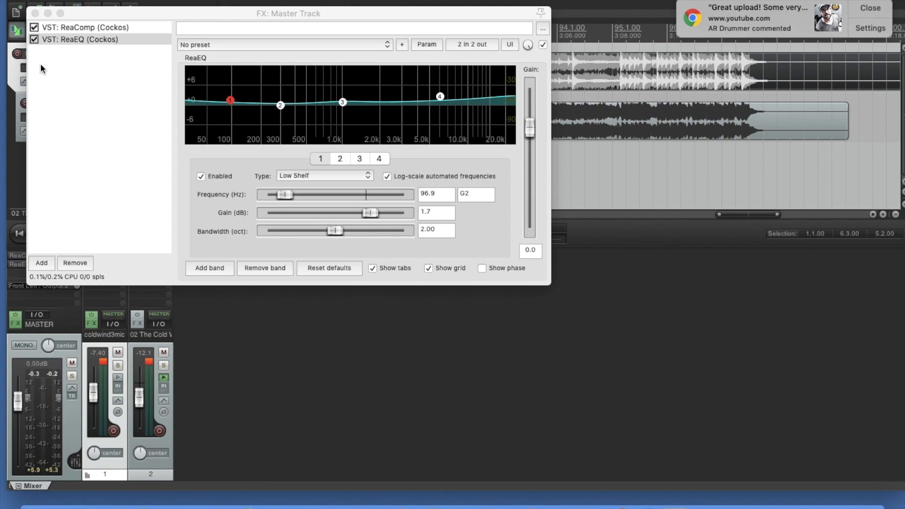
click(35, 13)
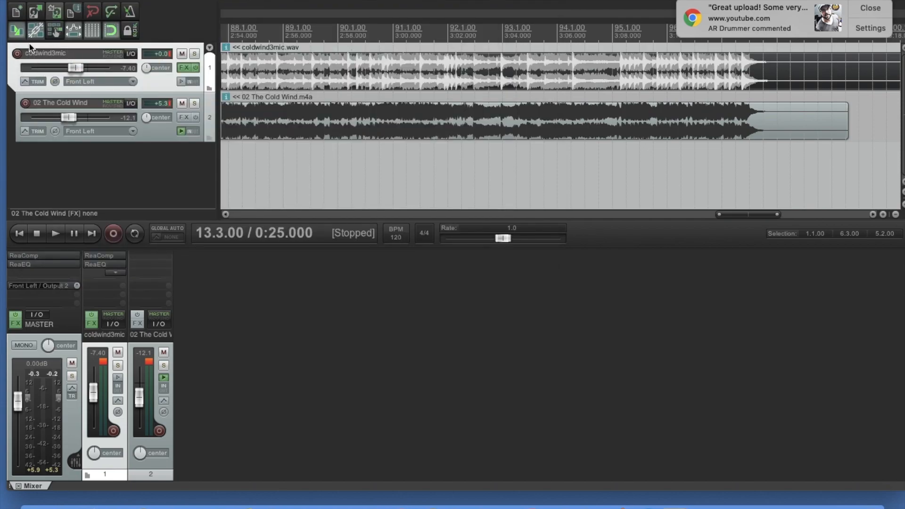
- Render the master mix of the entire project to a WAV file named coldwindfinal and close the finished render
click(43, 0)
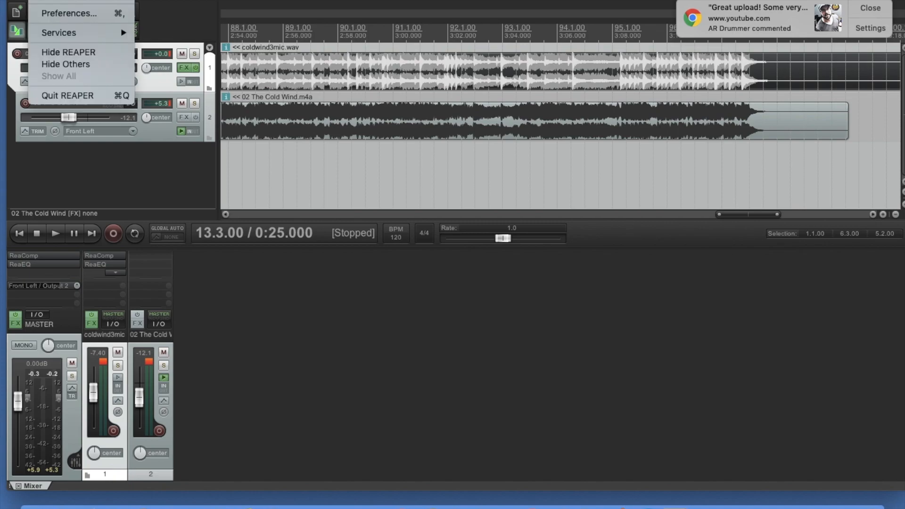
mouse_move(84, 0)
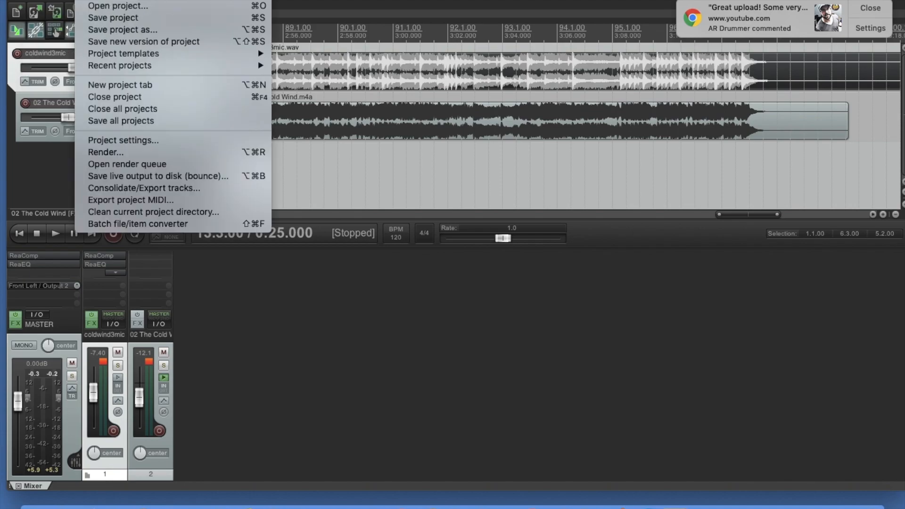
click(106, 154)
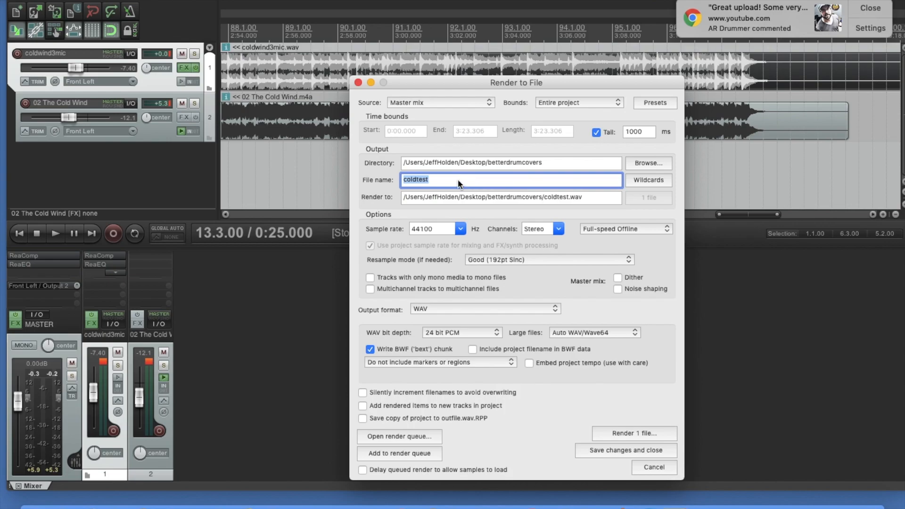
click(485, 179)
key(BackSpace)
key(BackSpace)
key(BackSpace)
key(BackSpace)
text(windfinal)
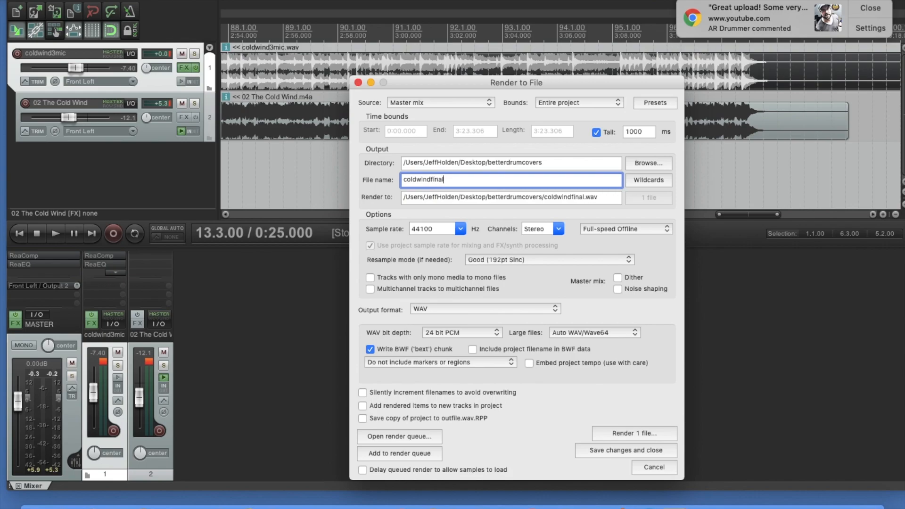
click(627, 432)
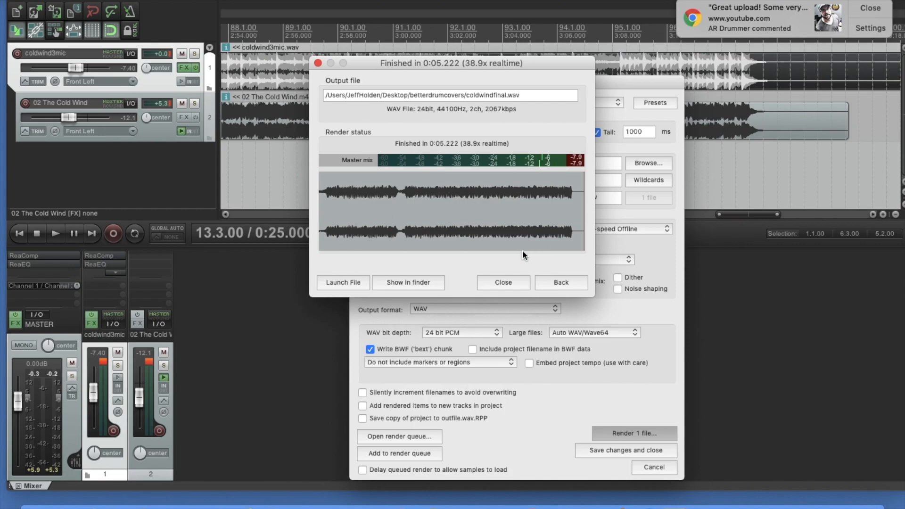
click(502, 281)
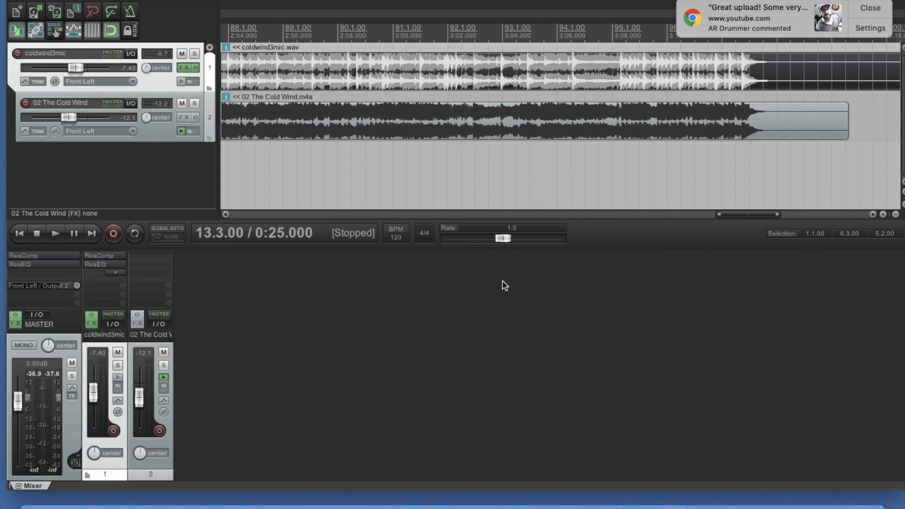